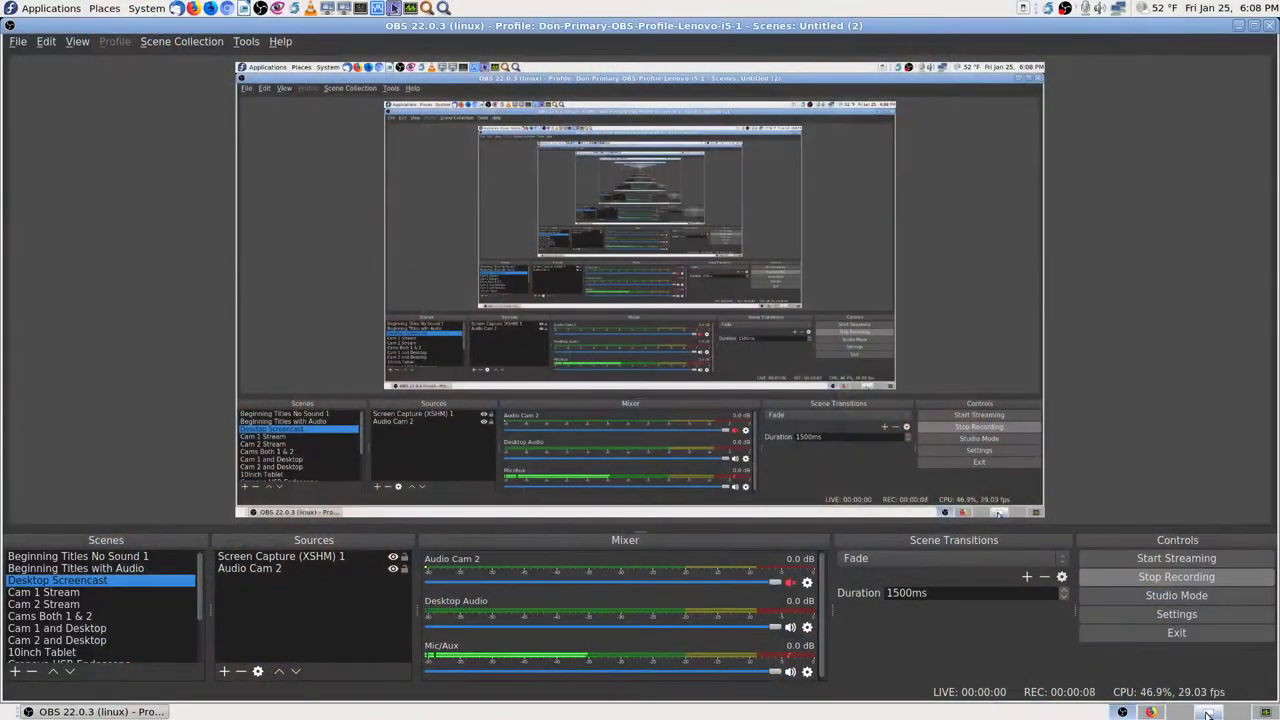
View the YouTube help screenshot full-screen down to the 1080p 3,000–6,000 Kbps range, then return to OBS
{"action": "left_click", "coordinate": [1207, 714]}
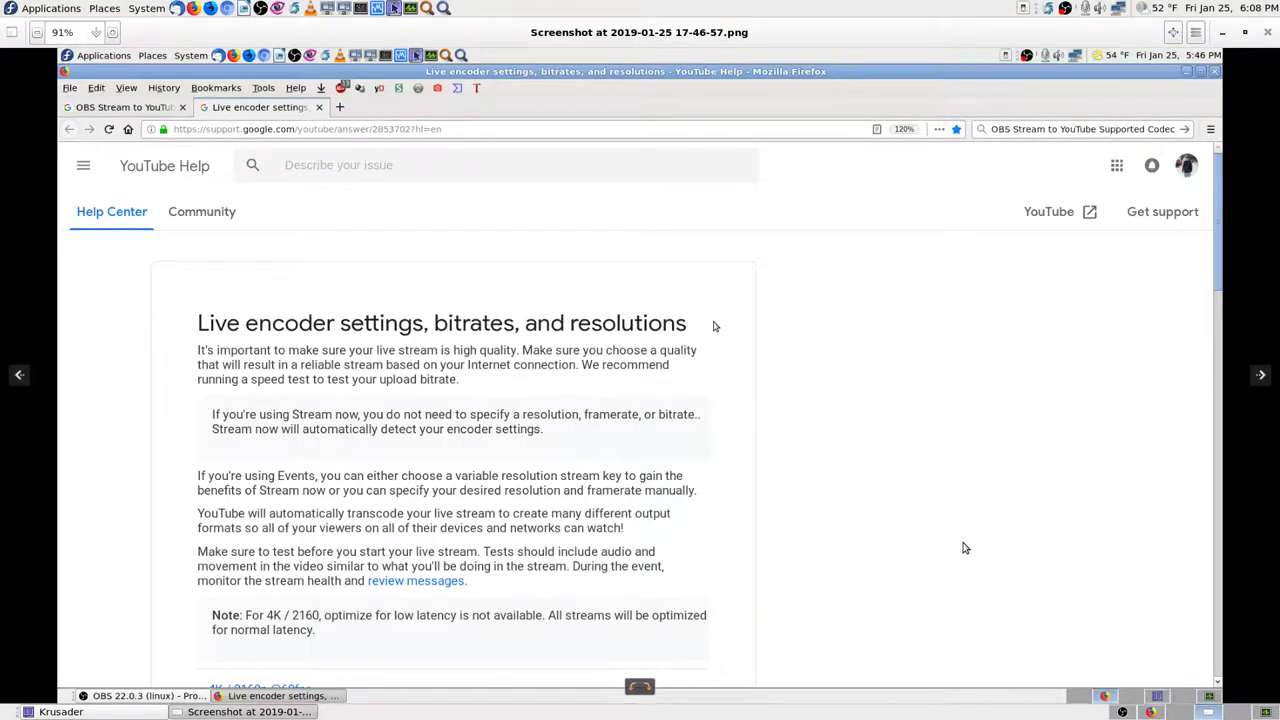
{"action": "key", "text": "F11"}
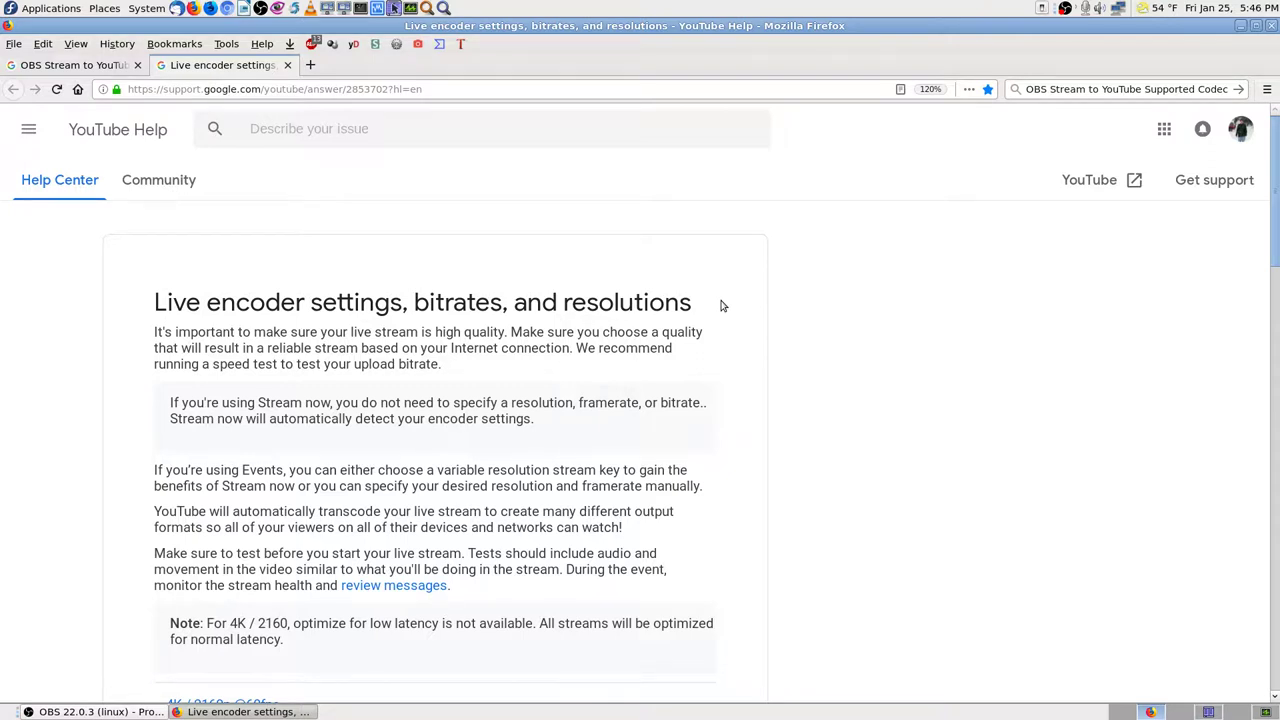
{"action": "scroll", "coordinate": [865, 298], "scroll_direction": "down", "scroll_amount": 10}
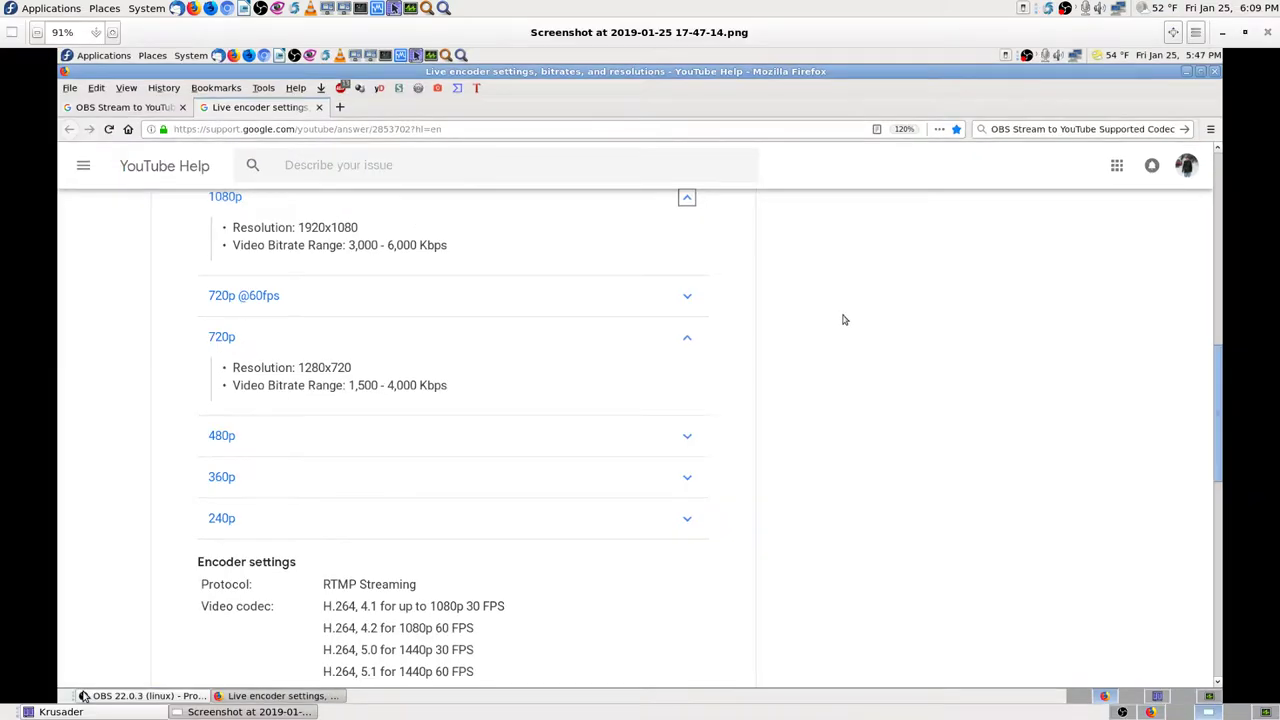
{"action": "left_click", "coordinate": [1123, 711]}
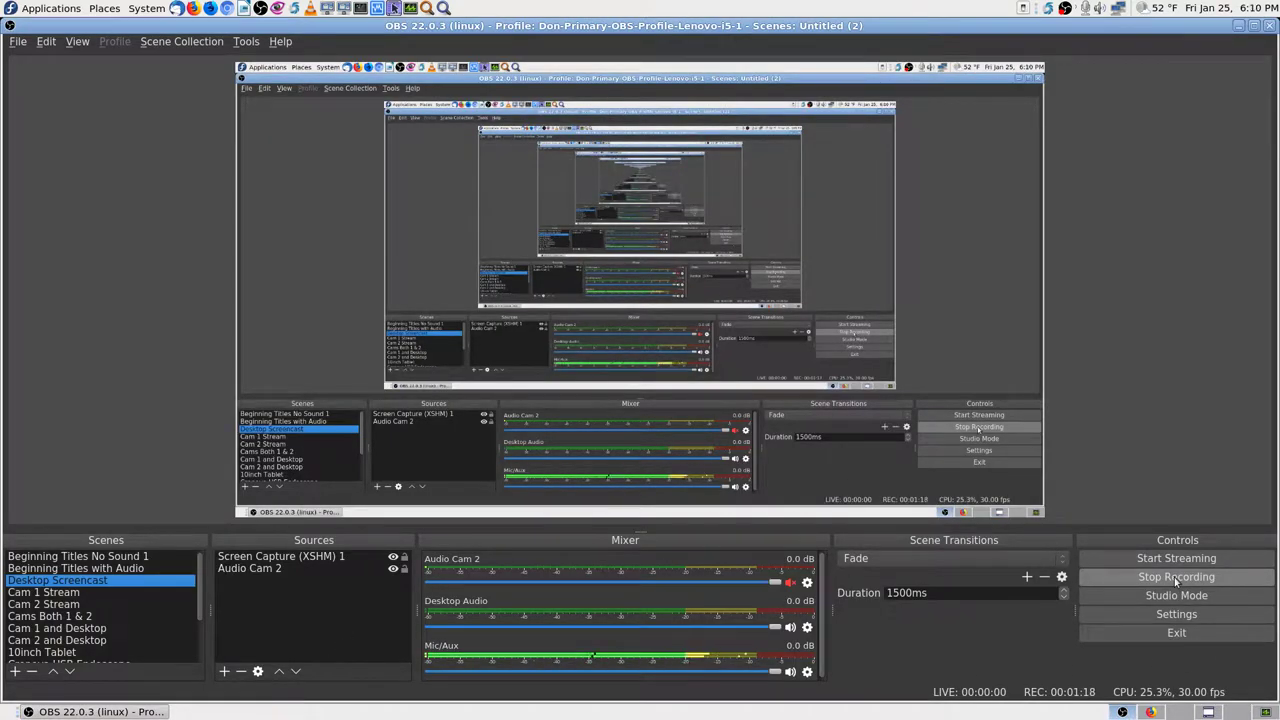
Open OBS Output settings and review the Recording and Audio tabs, with six tracks at bitrate 128
{"action": "left_click", "coordinate": [1170, 614]}
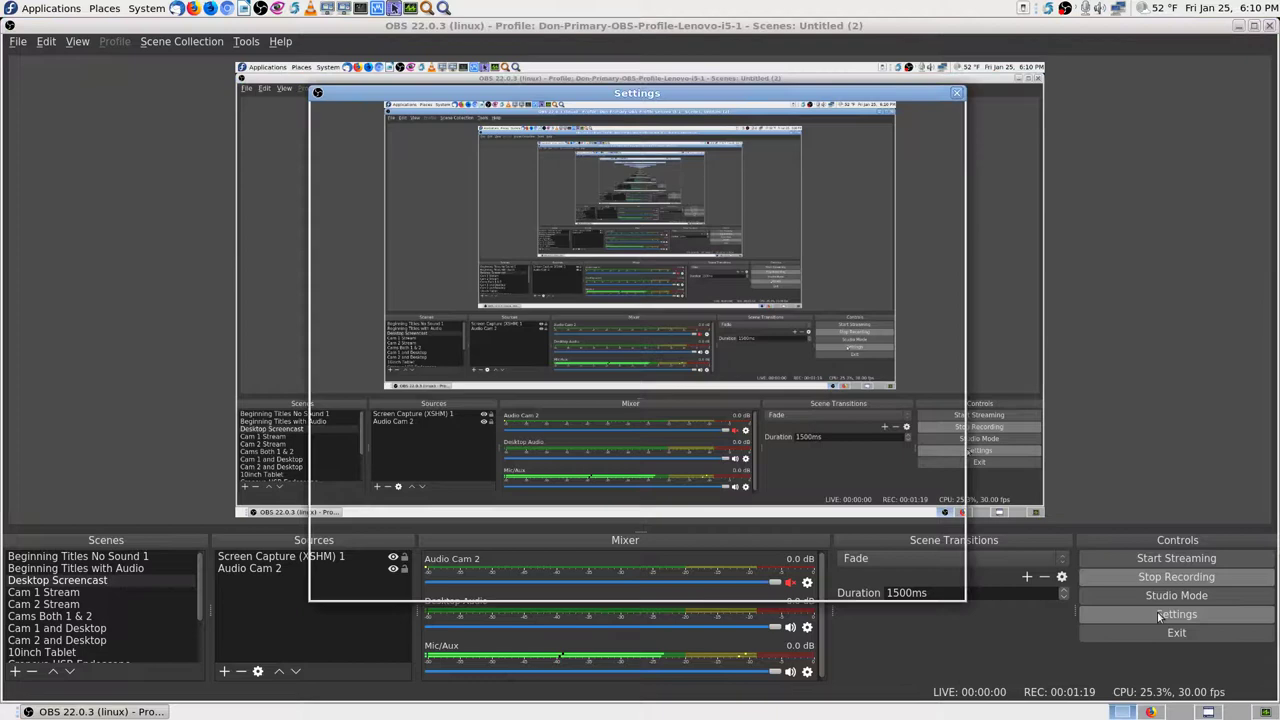
{"action": "left_click", "coordinate": [372, 192]}
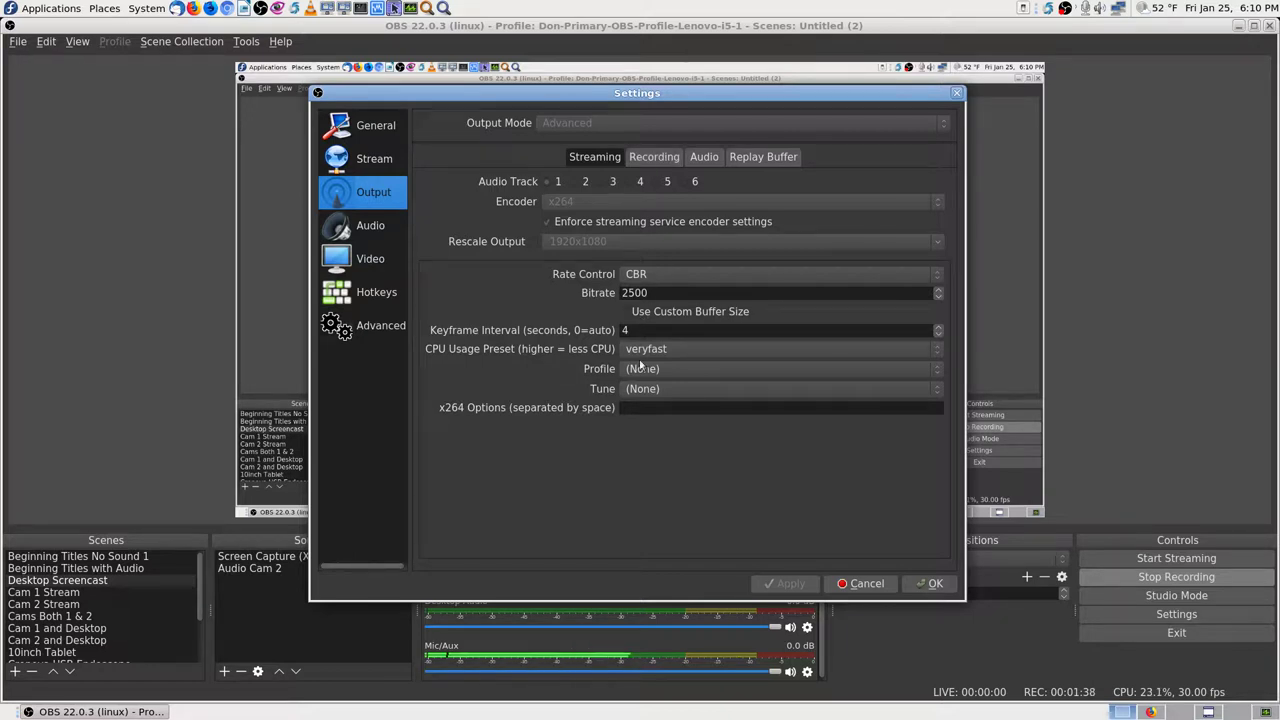
{"action": "left_click", "coordinate": [654, 157]}
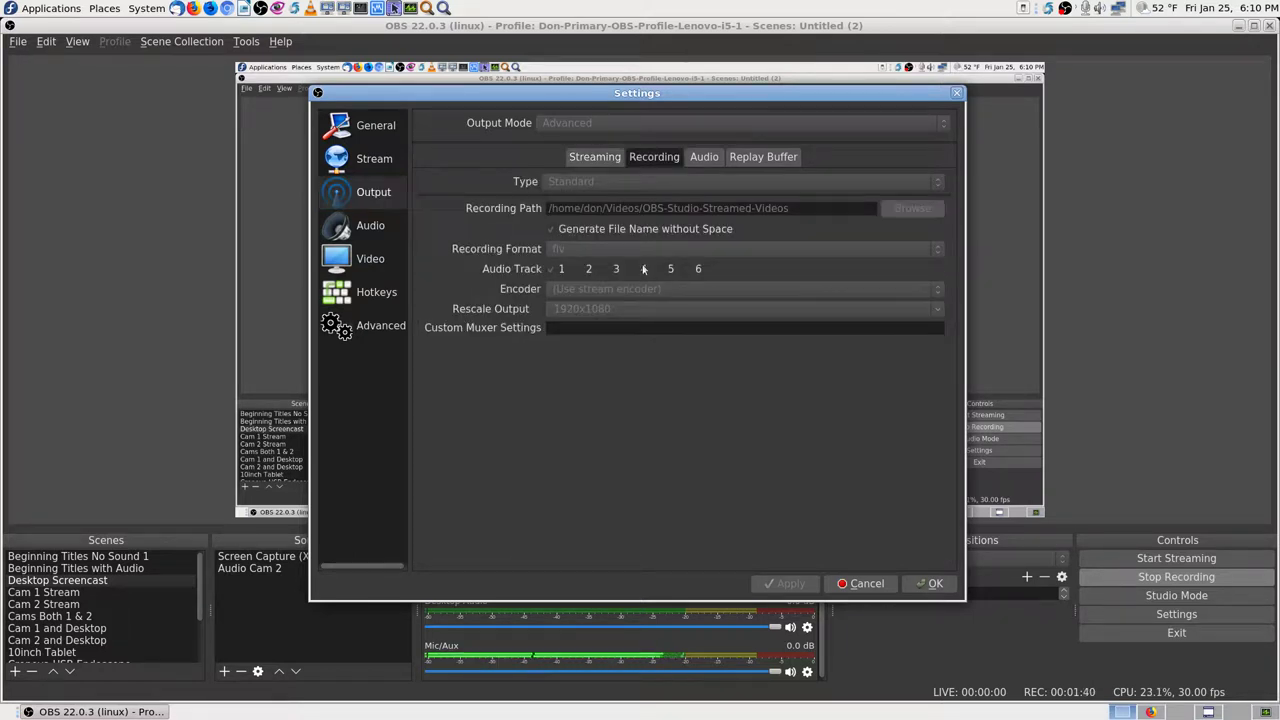
{"action": "left_click", "coordinate": [705, 157]}
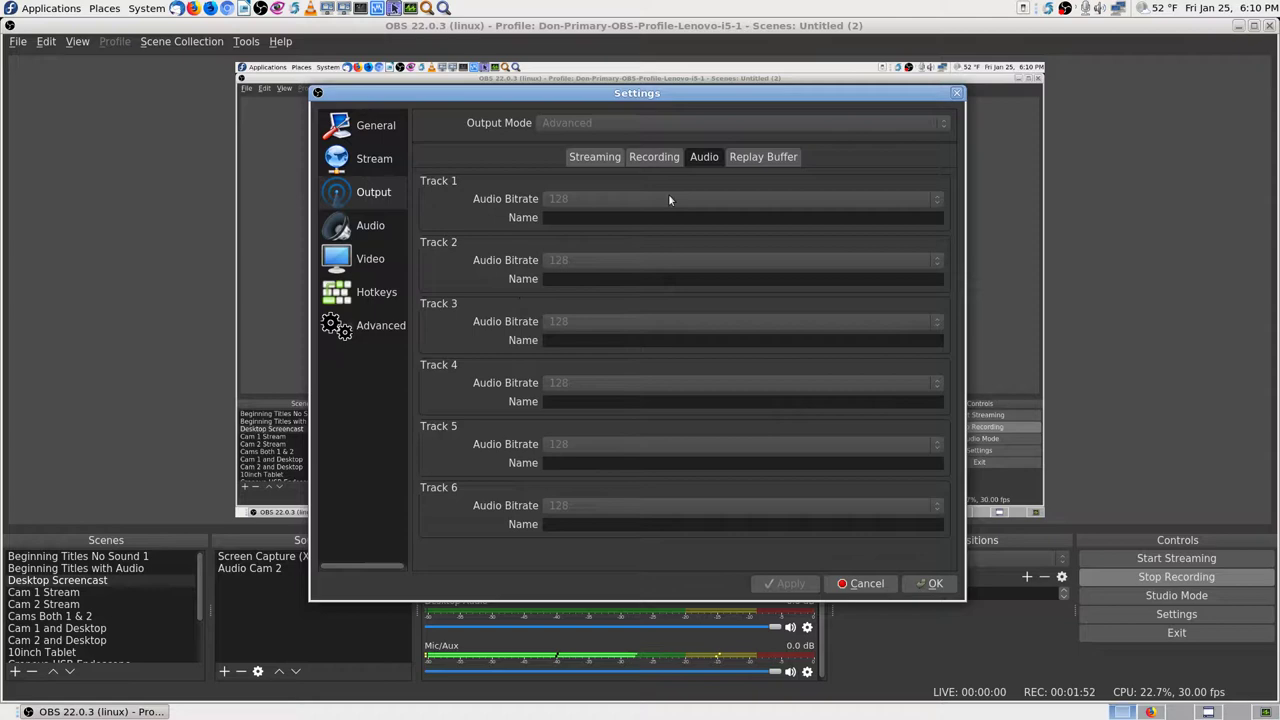
Place the OBS Settings dialog beside the YouTube help page, showing the Streaming tab with bitrate 2500
{"action": "key", "text": "ctrl+alt+Right"}
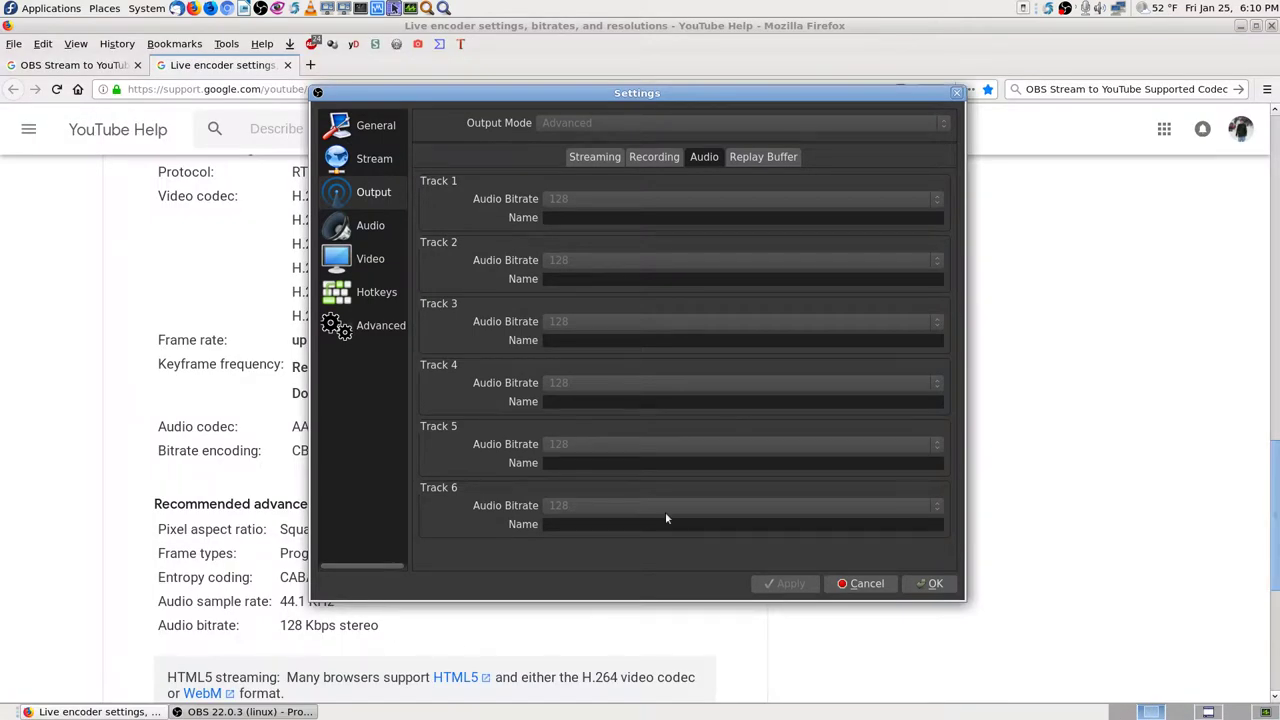
{"action": "left_click_drag", "start_coordinate": [724, 99], "coordinate": [1012, 182]}
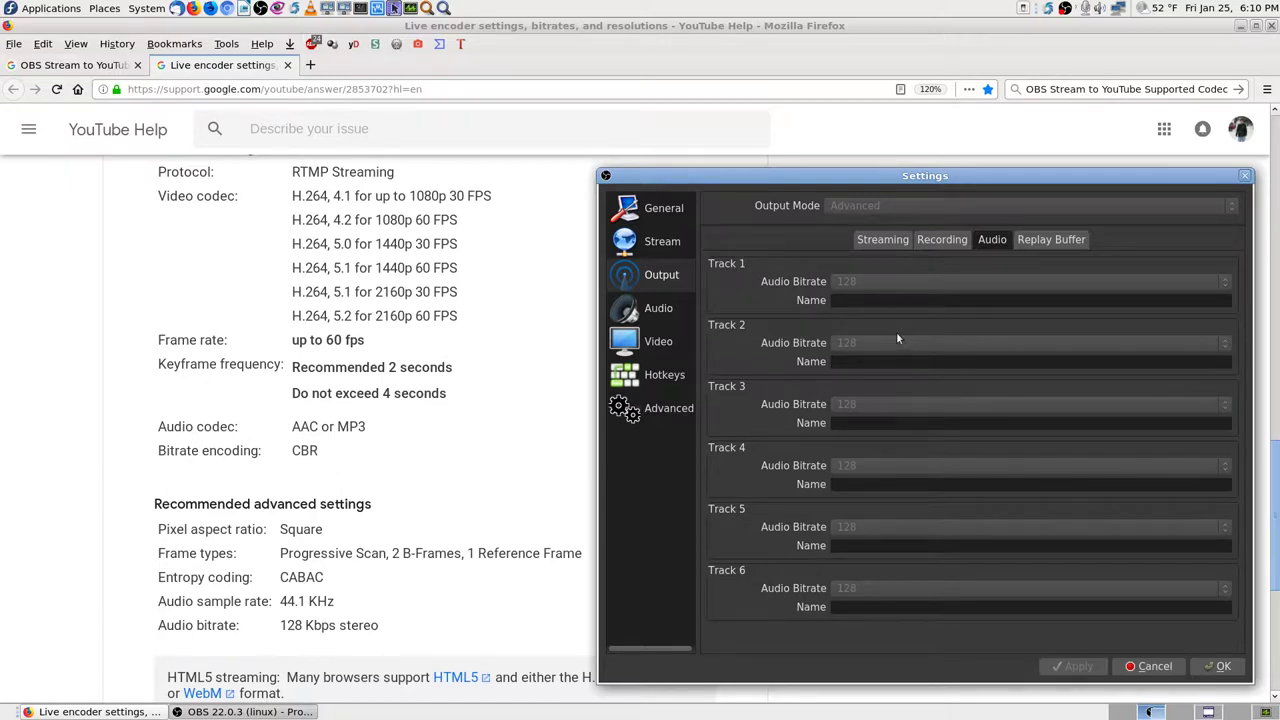
{"action": "left_click", "coordinate": [891, 244]}
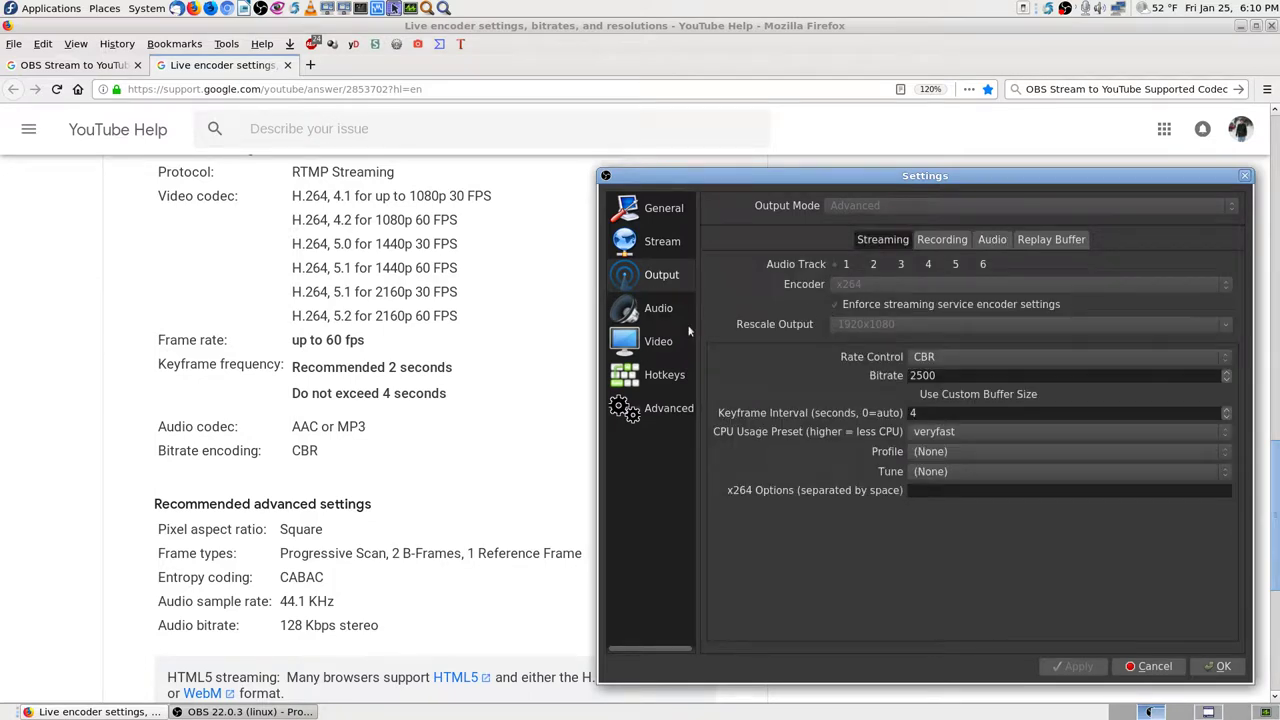
Scroll the YouTube help page to the 1080p 3,000–6,000 Kbps bitrate range
{"action": "scroll", "coordinate": [524, 330], "scroll_direction": "up", "scroll_amount": 3}
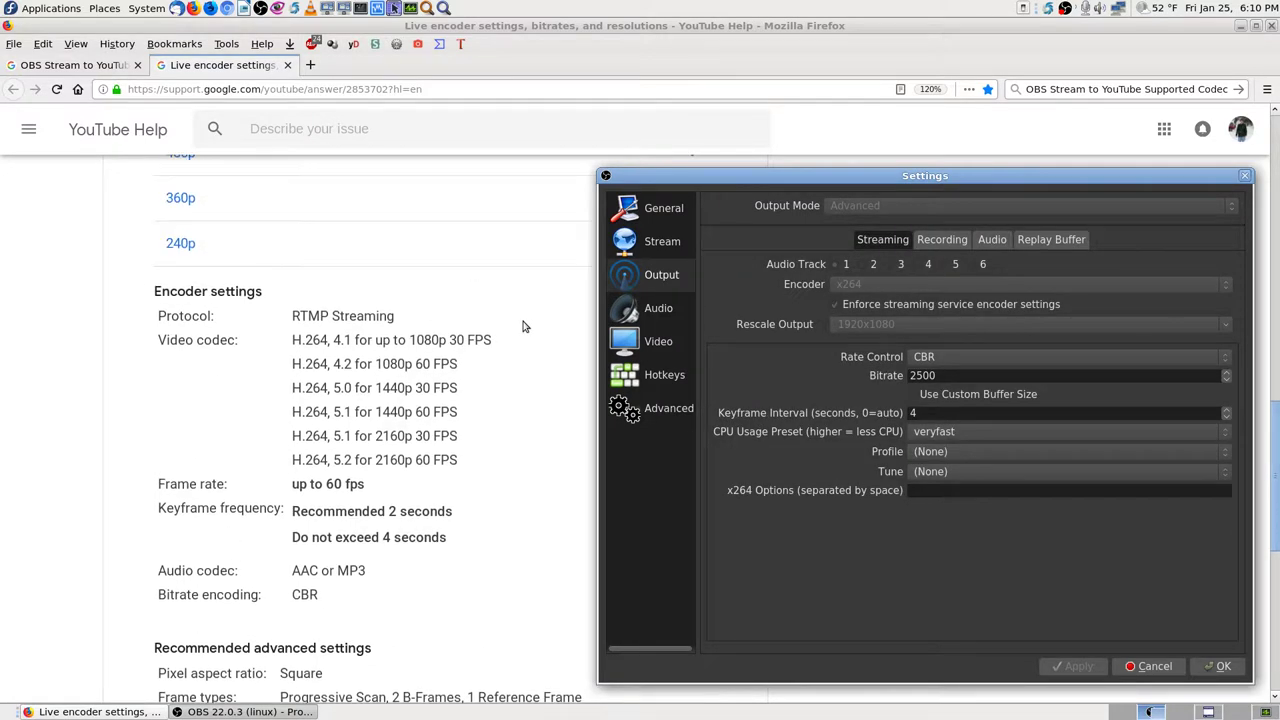
{"action": "scroll", "coordinate": [524, 330], "scroll_direction": "up", "scroll_amount": 8}
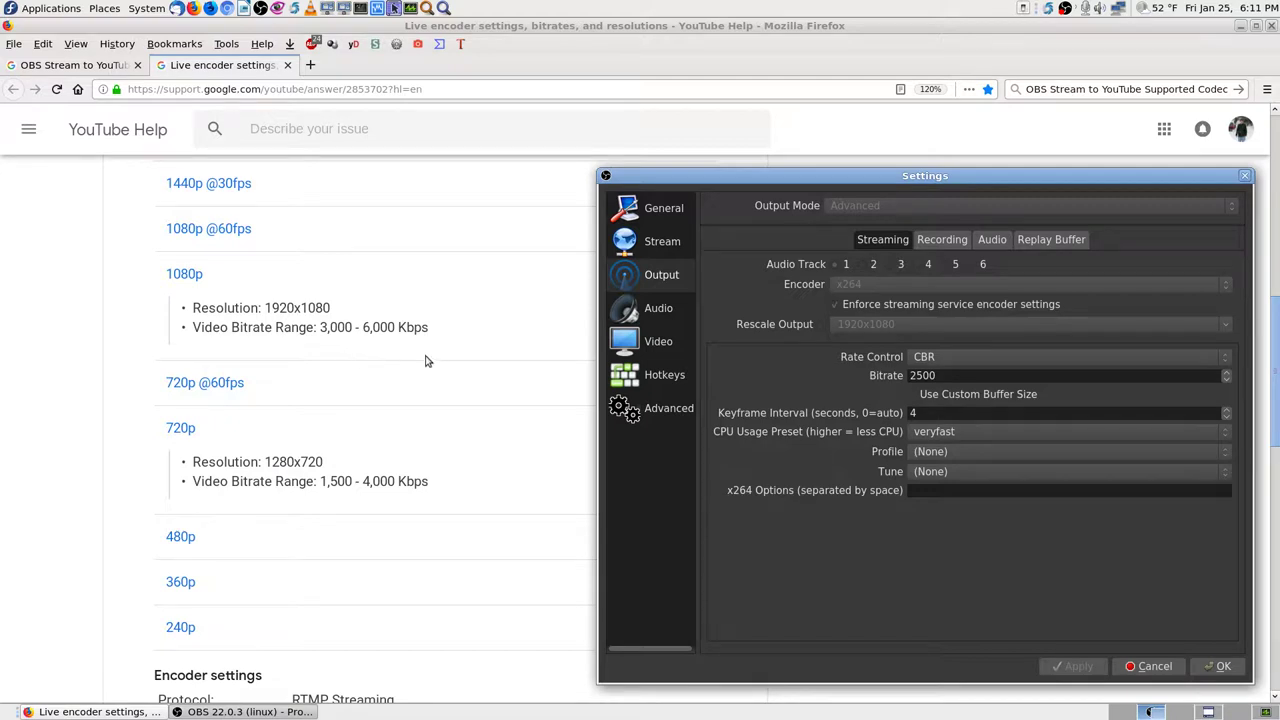
{"action": "scroll", "coordinate": [449, 468], "scroll_direction": "down", "scroll_amount": 2}
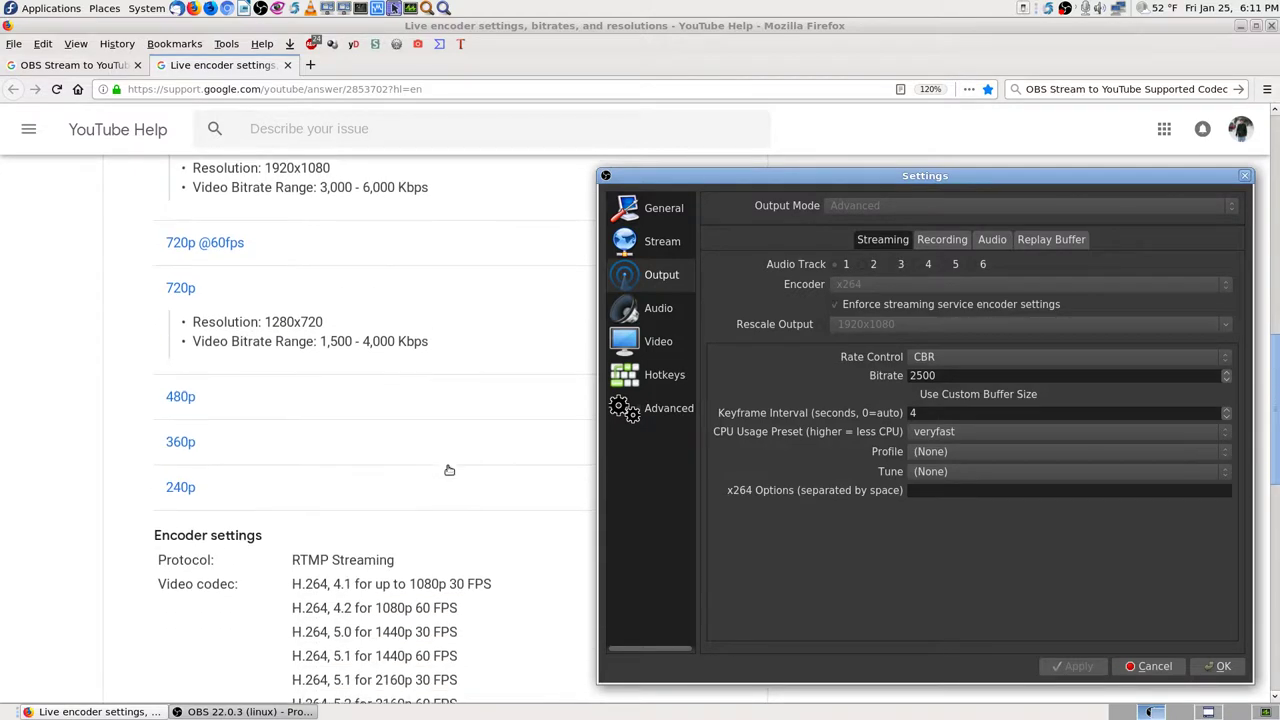
{"action": "scroll", "coordinate": [449, 468], "scroll_direction": "up", "scroll_amount": 3}
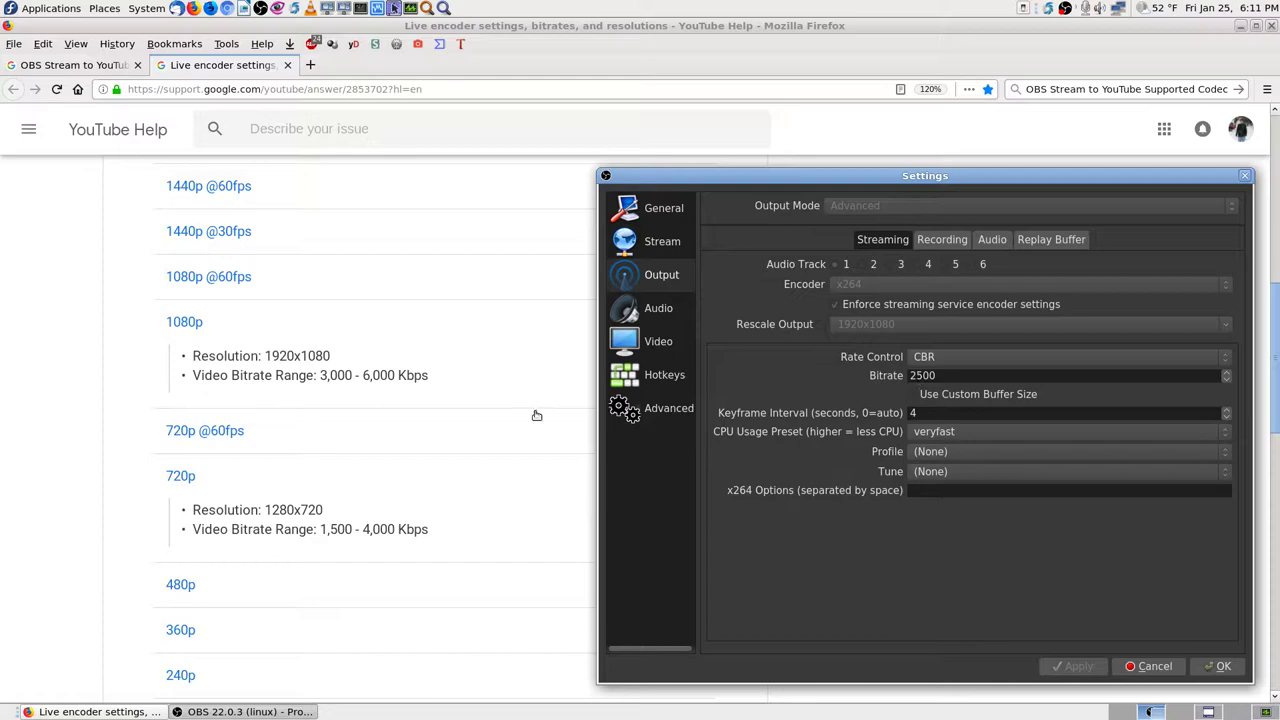
{"action": "scroll", "coordinate": [501, 416], "scroll_direction": "up", "scroll_amount": 7}
{"action": "scroll", "coordinate": [503, 421], "scroll_direction": "down", "scroll_amount": 2}
{"action": "scroll", "coordinate": [503, 425], "scroll_direction": "down", "scroll_amount": 8}
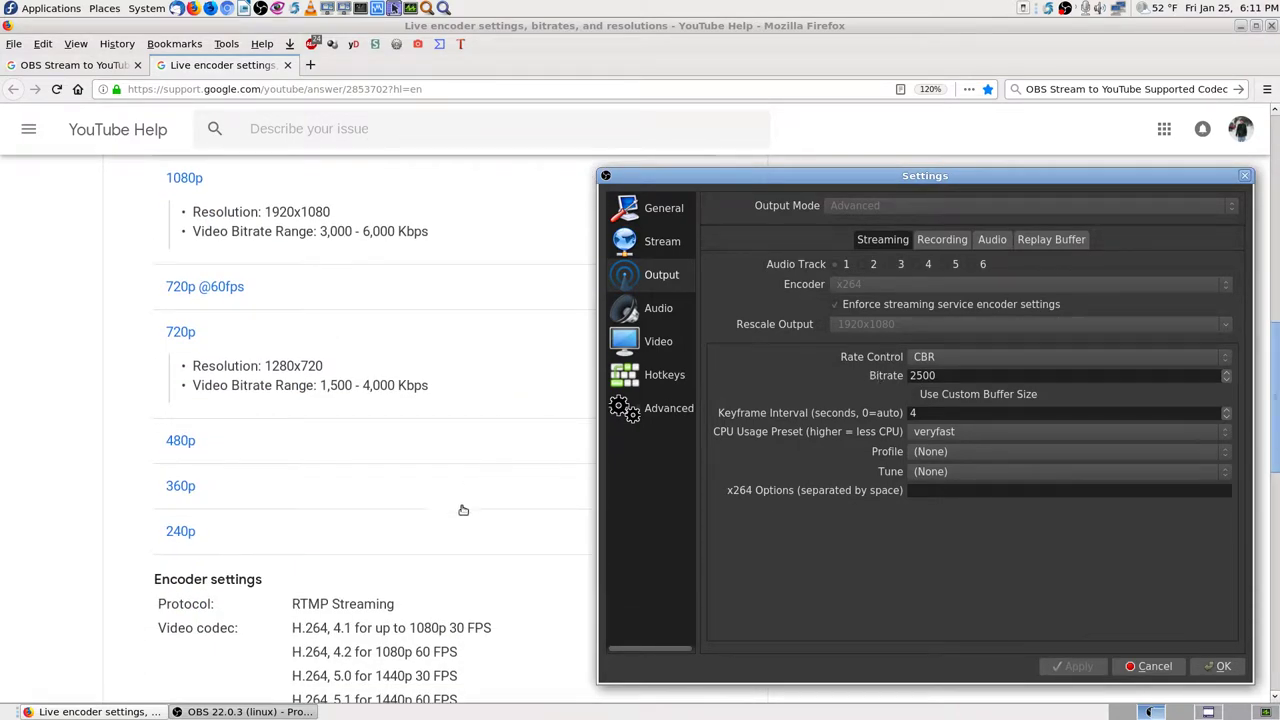
{"action": "scroll", "coordinate": [520, 510], "scroll_direction": "down", "scroll_amount": 9}
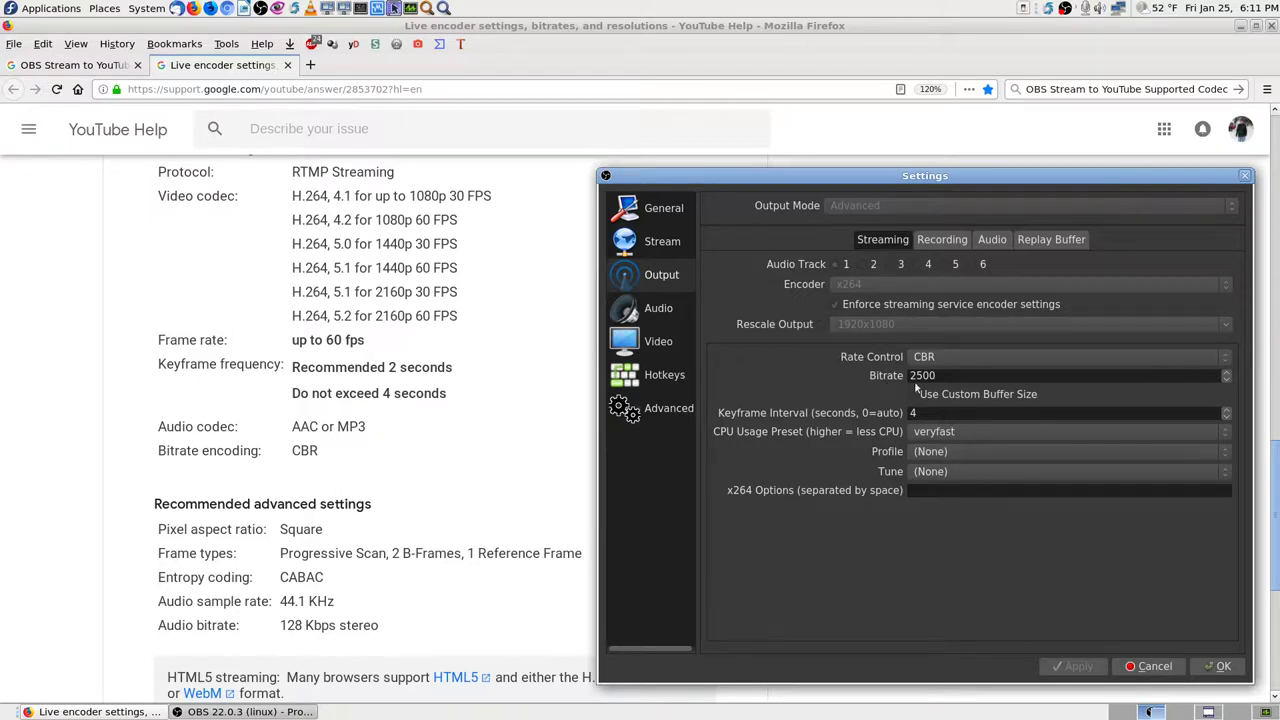
{"action": "scroll", "coordinate": [540, 386], "scroll_direction": "up", "scroll_amount": 5}
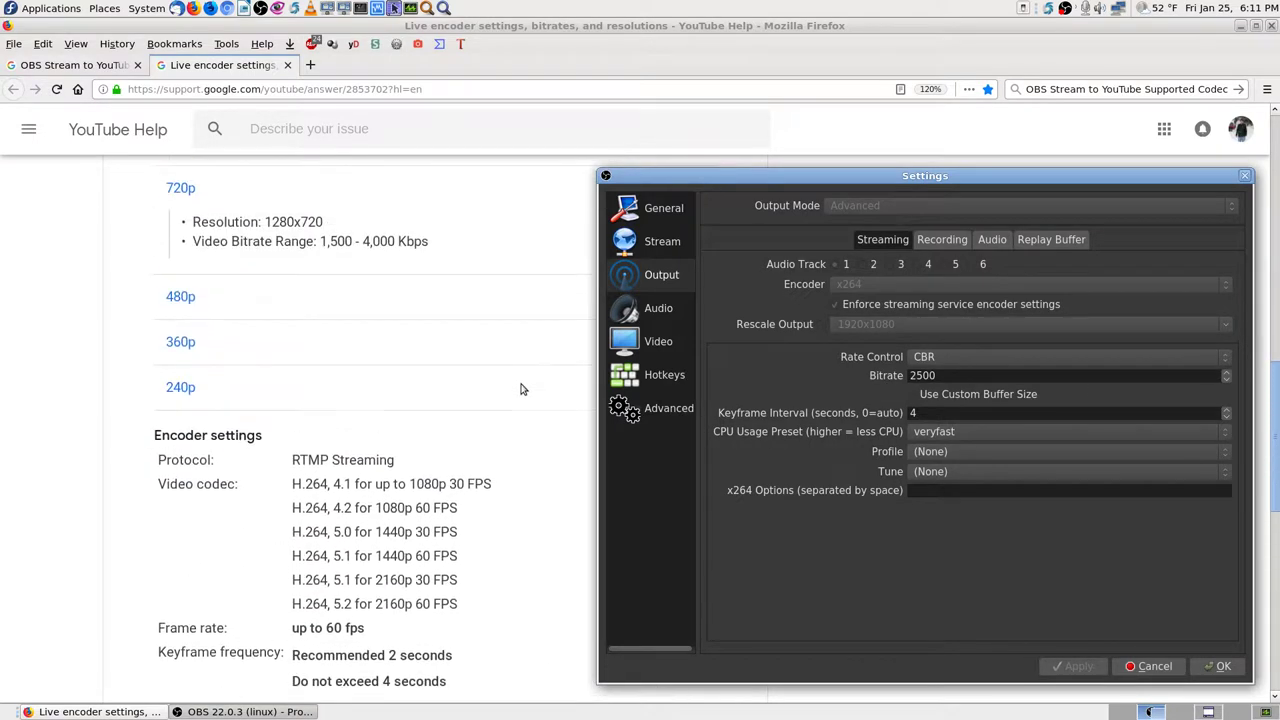
{"action": "scroll", "coordinate": [521, 385], "scroll_direction": "up", "scroll_amount": 1}
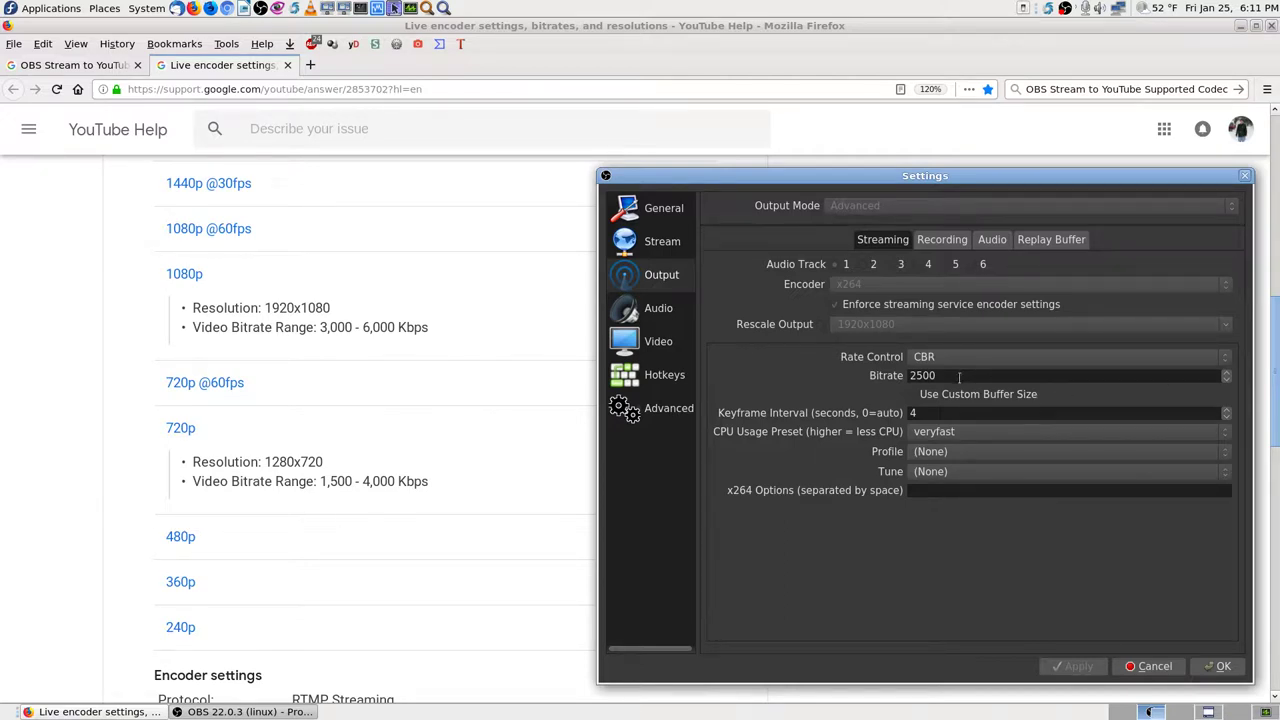
Replace the 2500 streaming bitrate with 3000 and apply it
{"action": "left_click", "coordinate": [1144, 372]}
{"action": "key", "text": "BackSpace"}
{"action": "key", "text": "BackSpace"}
{"action": "key", "text": "BackSpace"}
{"action": "key", "text": "BackSpace"}
{"action": "left_click", "coordinate": [1080, 667]}
Recheck the Audio, Recording and Streaming tabs, confirm the 3000 bitrate, and close Settings with OK
{"action": "left_click", "coordinate": [993, 242]}
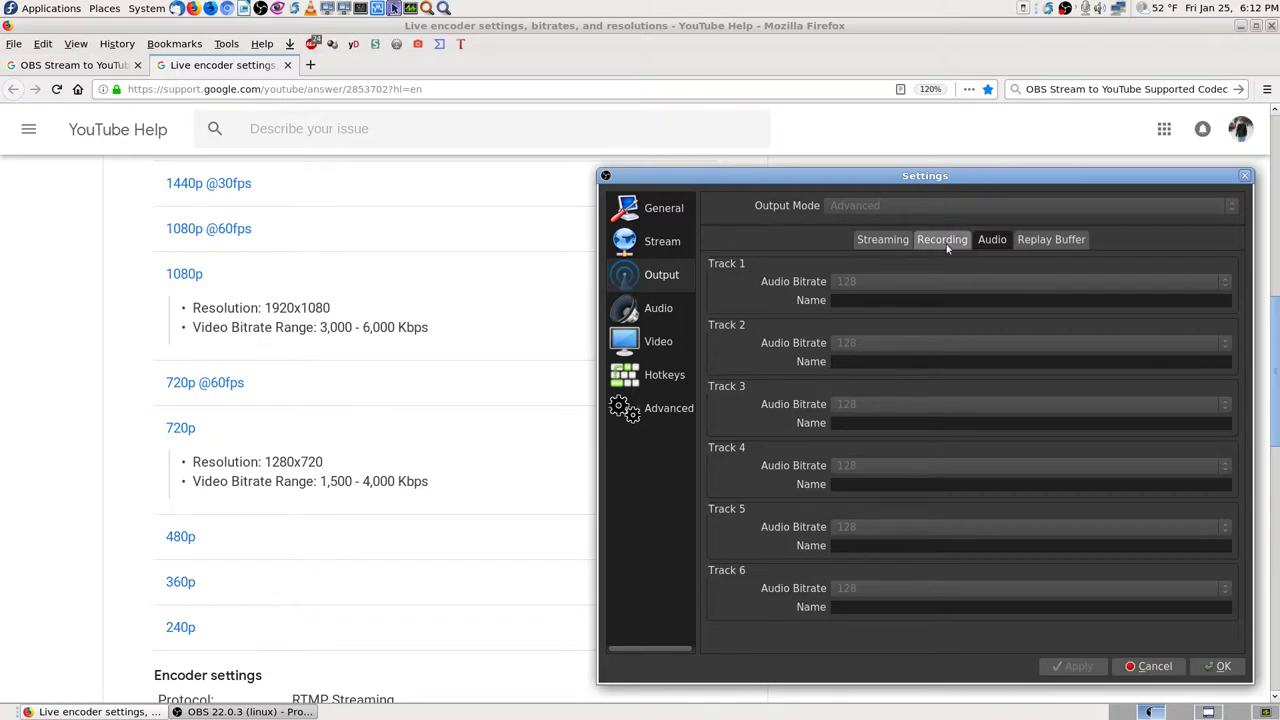
{"action": "left_click", "coordinate": [944, 242]}
{"action": "left_click", "coordinate": [880, 242]}
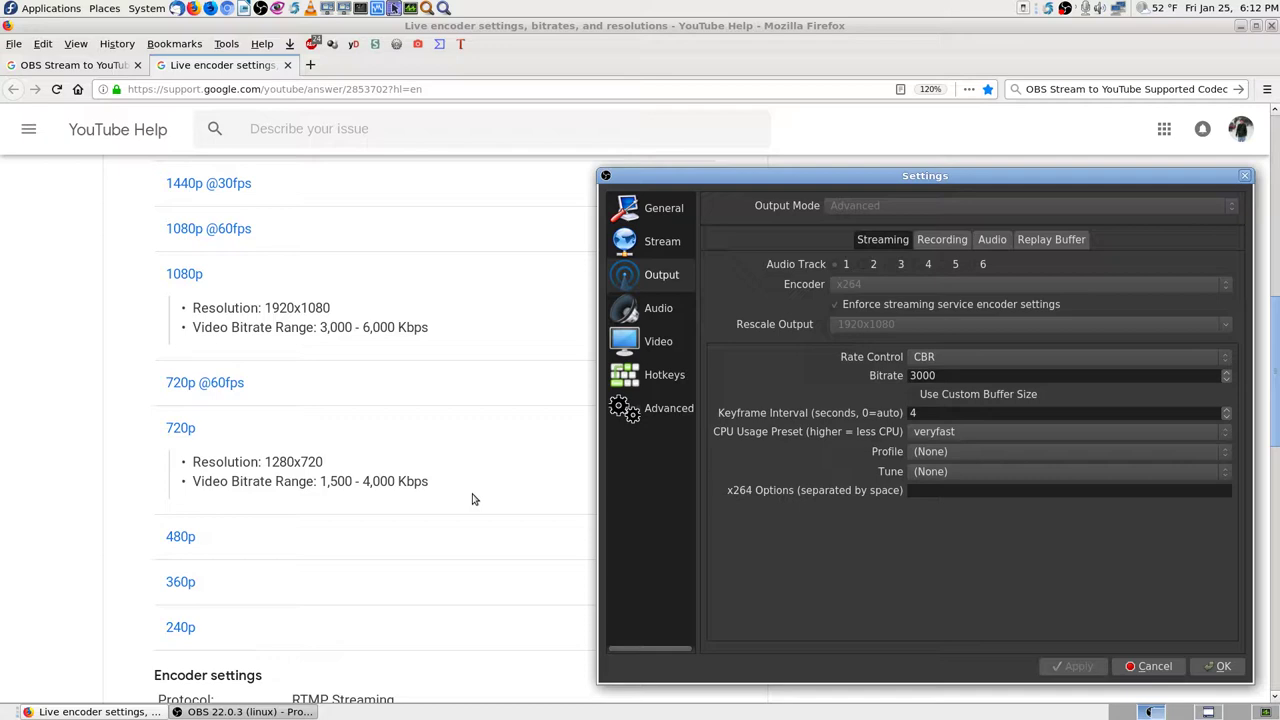
{"action": "scroll", "coordinate": [479, 539], "scroll_direction": "down", "scroll_amount": 2}
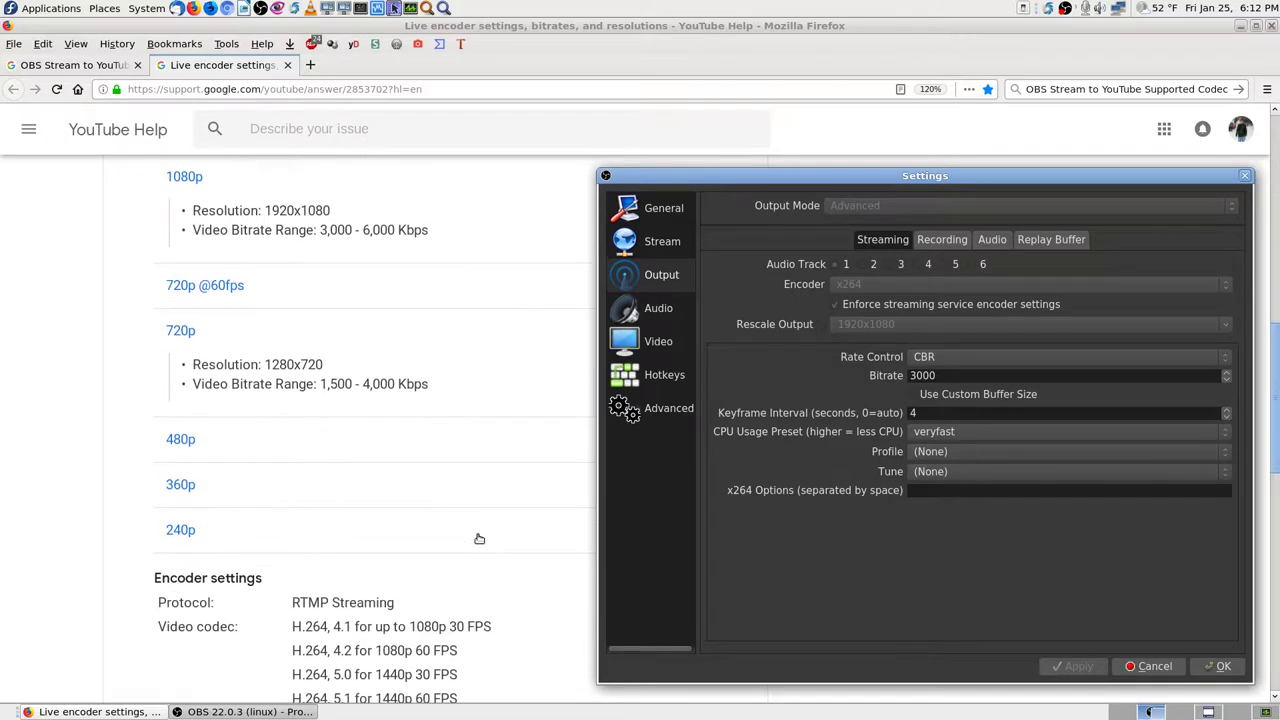
{"action": "scroll", "coordinate": [479, 539], "scroll_direction": "down", "scroll_amount": 8}
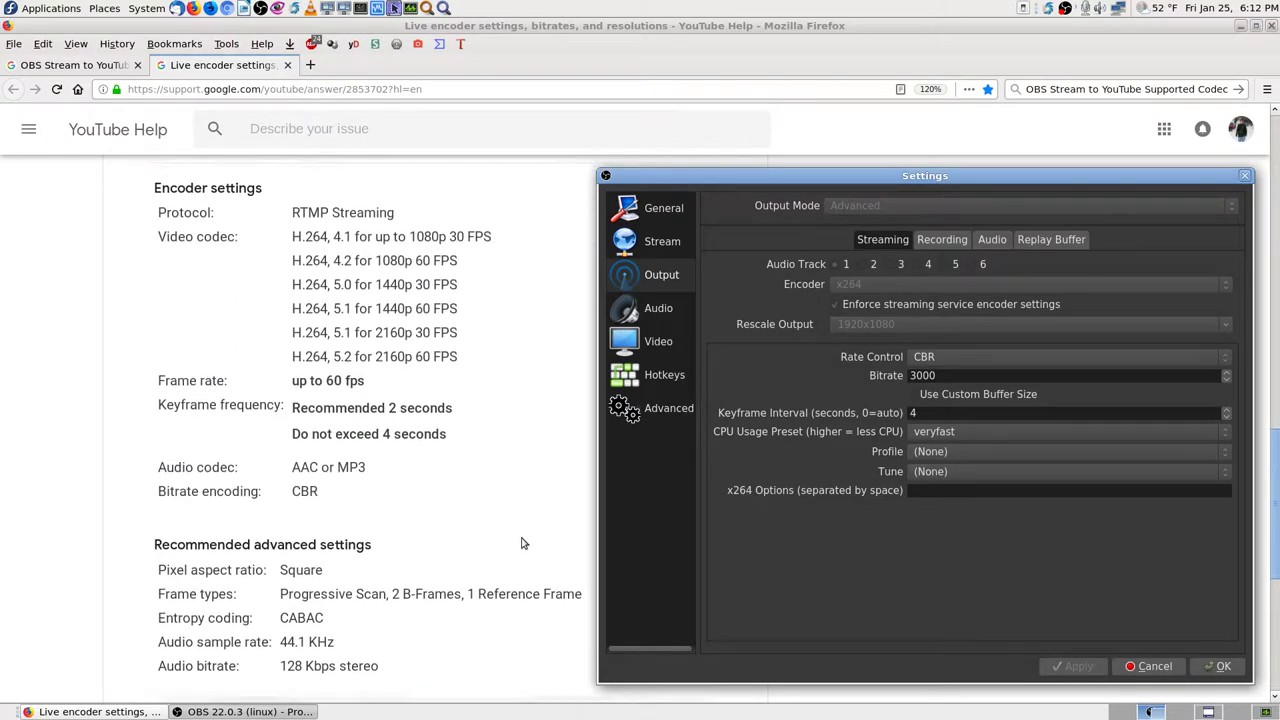
{"action": "scroll", "coordinate": [521, 543], "scroll_direction": "down", "scroll_amount": 2}
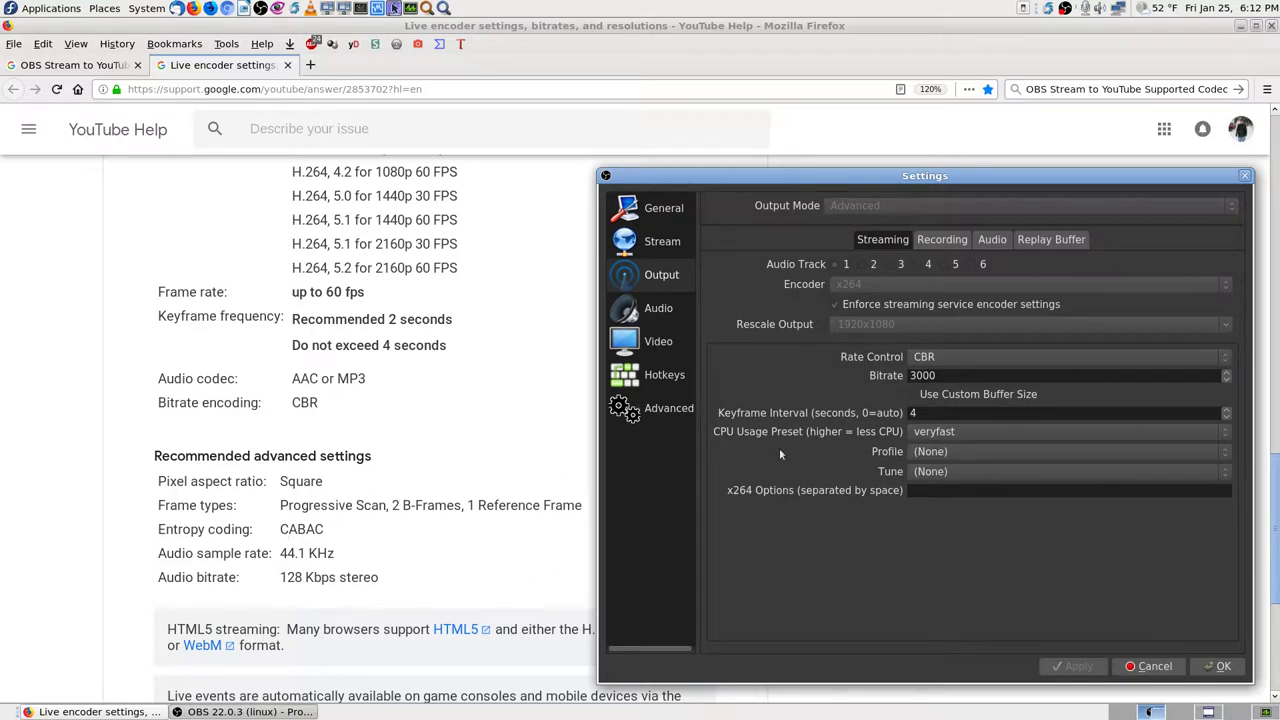
{"action": "left_click", "coordinate": [1218, 670]}
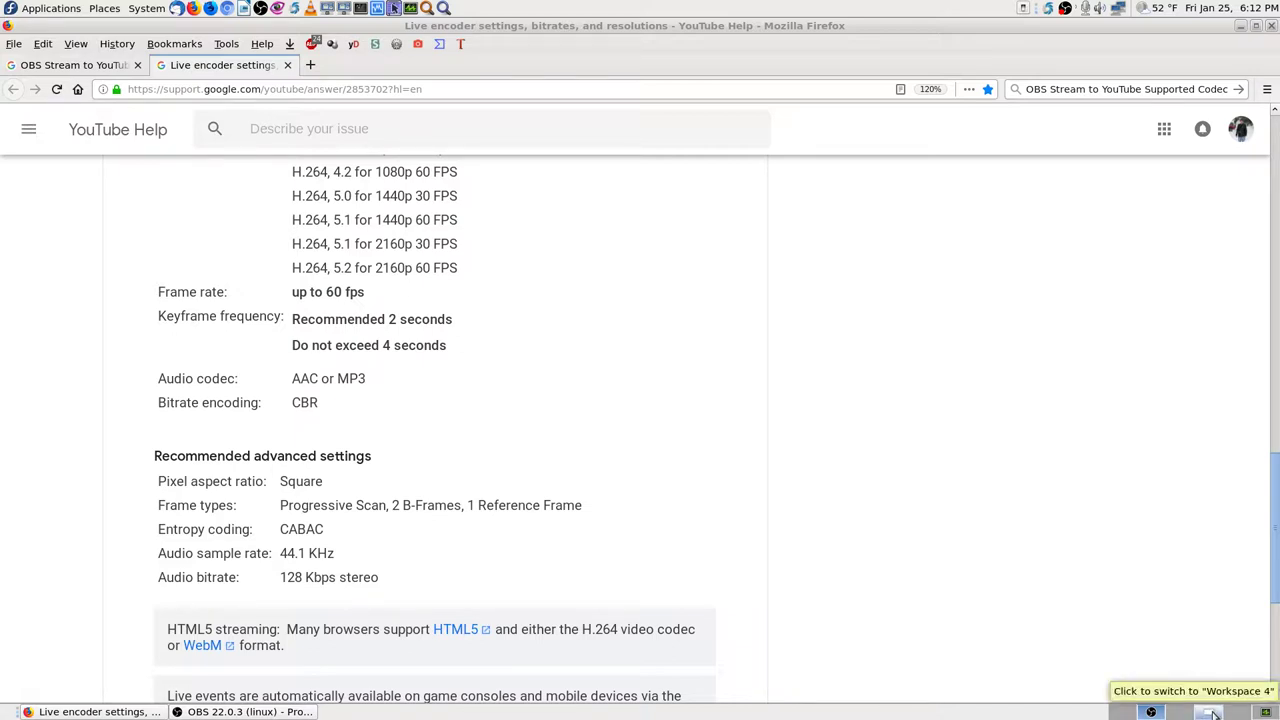
Show the screenshots full-screen on Workspace 4, advancing to the OBS output settings with bitrate 2500
{"action": "left_click", "coordinate": [1213, 714]}
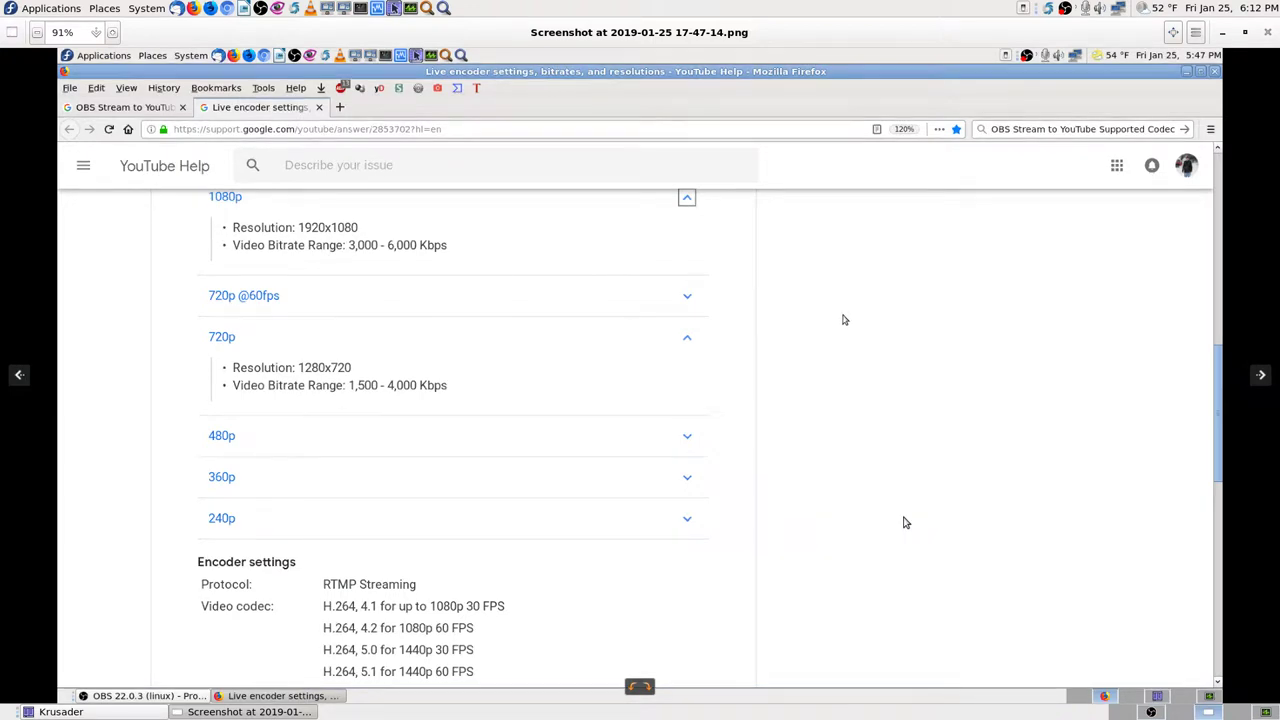
{"action": "key", "text": "F11"}
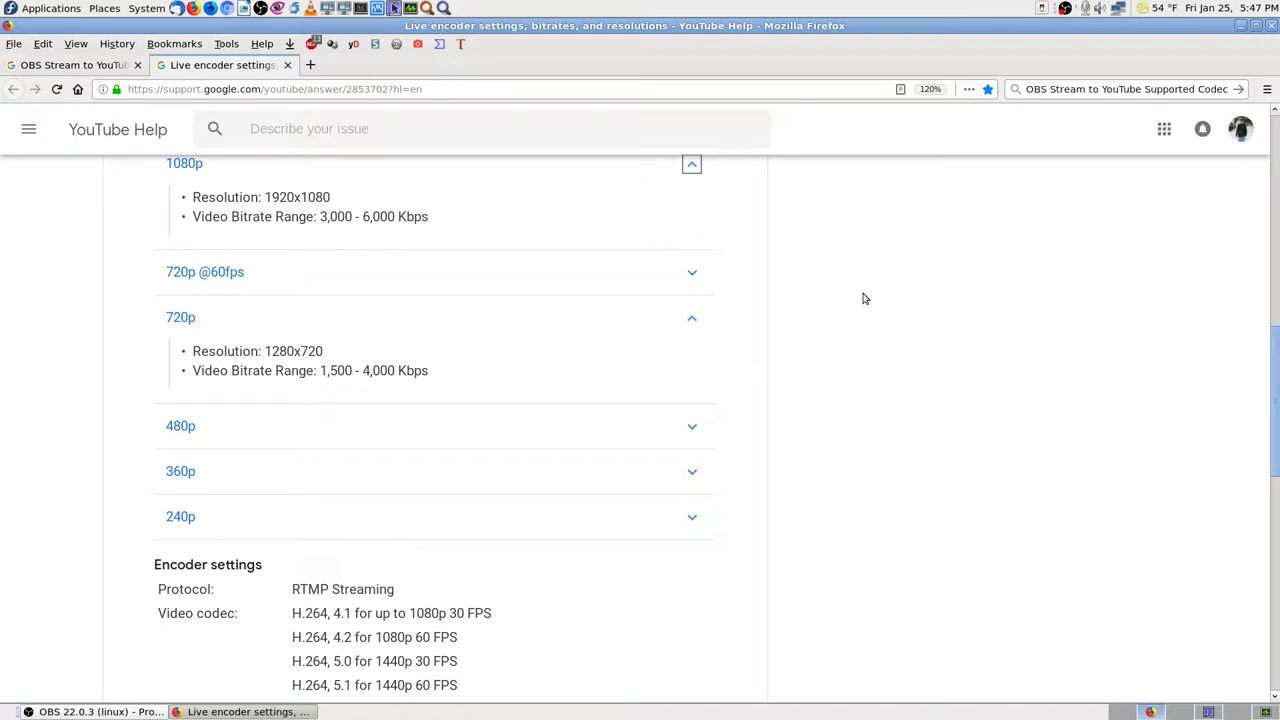
{"action": "scroll", "coordinate": [827, 445], "scroll_direction": "down", "scroll_amount": 5}
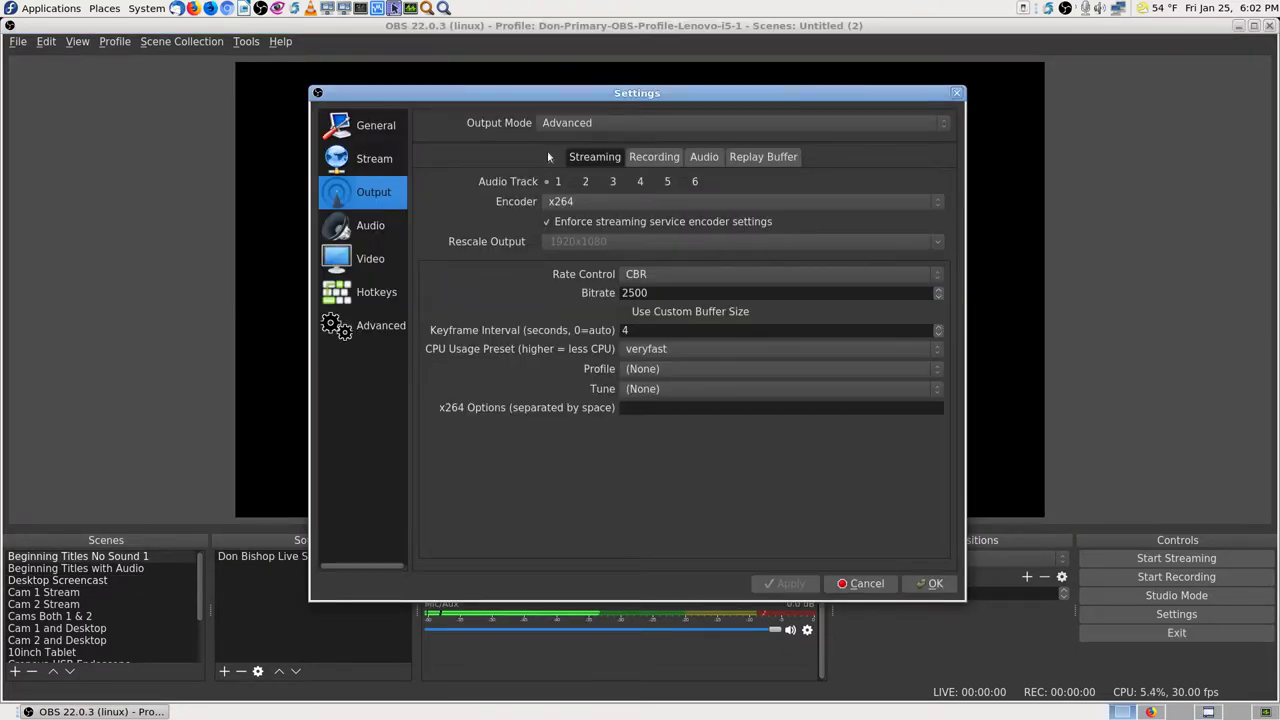
Step through the Recording, Audio and Replay Buffer screenshots to reach Advanced Audio Properties
{"action": "left_click", "coordinate": [652, 157]}
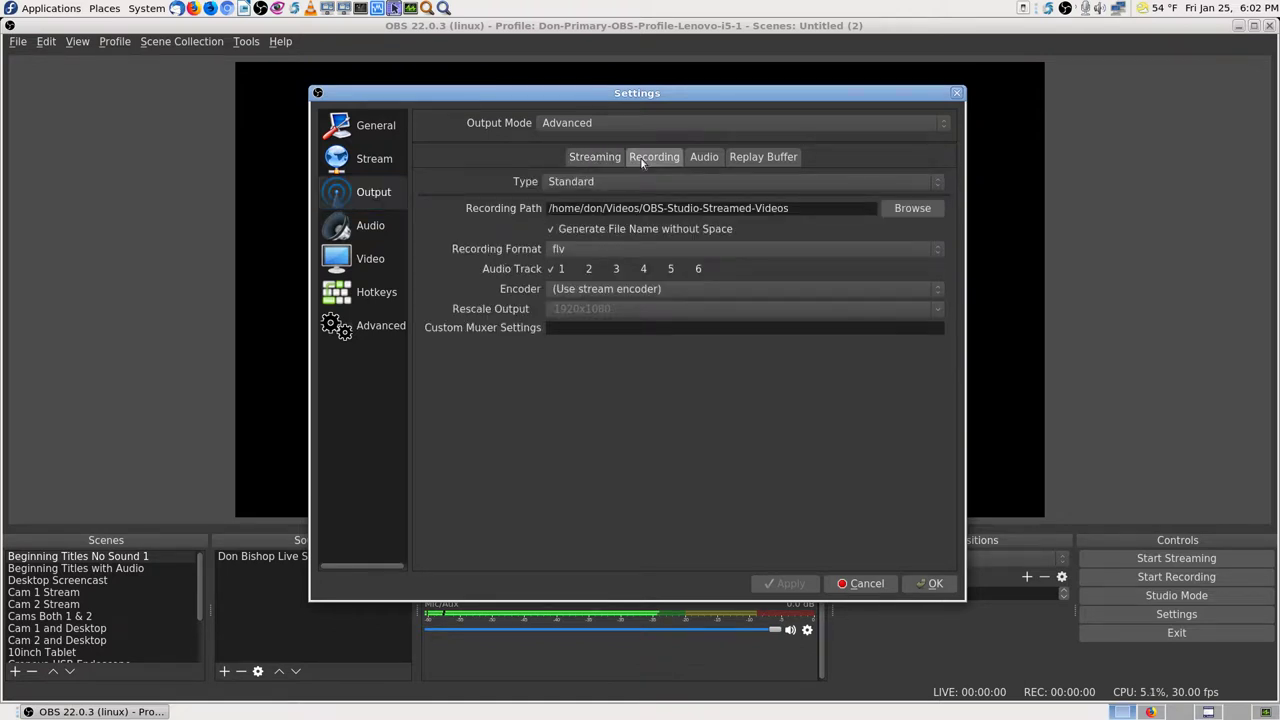
{"action": "left_click", "coordinate": [706, 158]}
{"action": "left_click", "coordinate": [757, 156]}
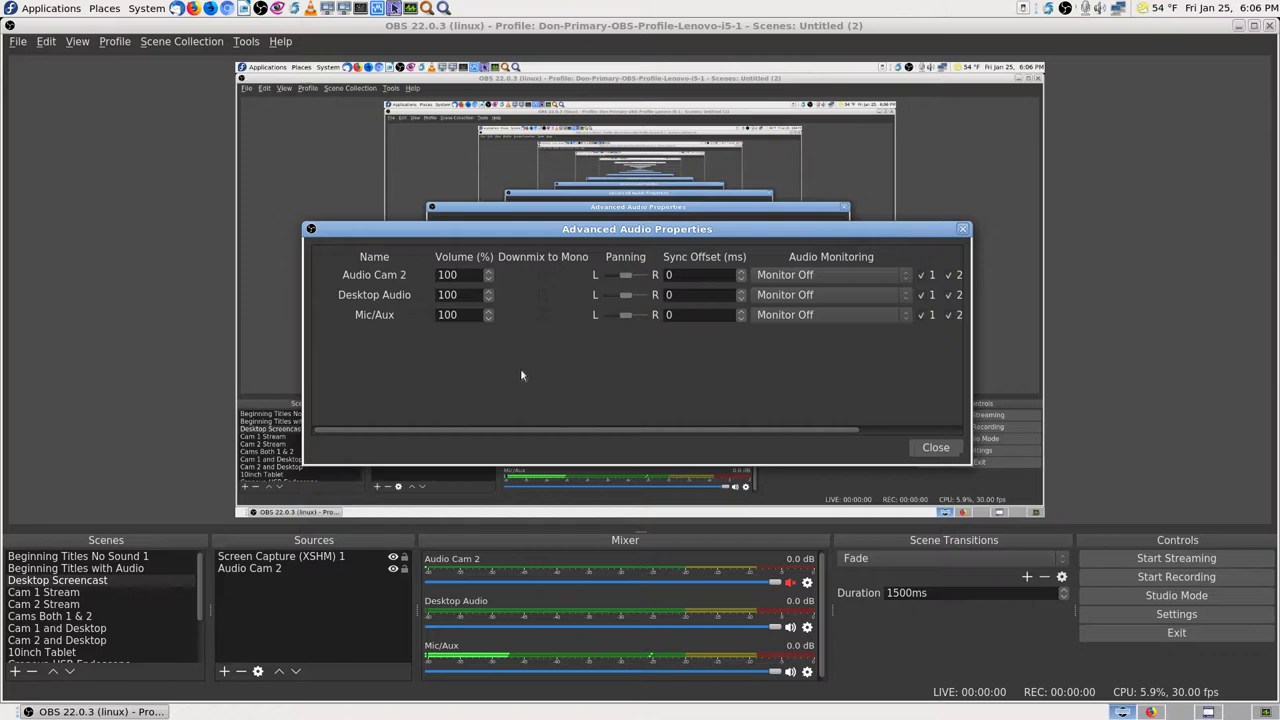
Review the Advanced Audio Properties screenshots up to the one with tracks 3 and 4 unchecked
{"action": "scroll", "coordinate": [521, 375], "scroll_direction": "down", "scroll_amount": 2}
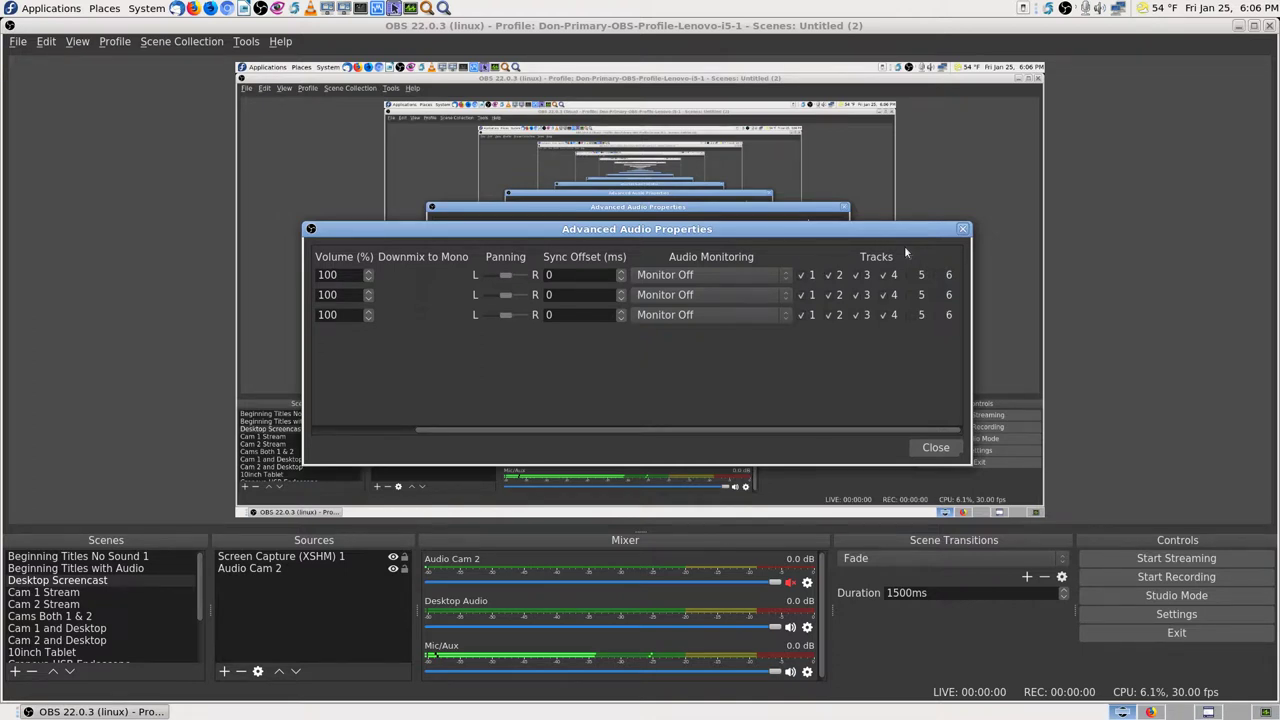
{"action": "left_click", "coordinate": [855, 274]}
{"action": "left_click", "coordinate": [882, 274]}
{"action": "left_click", "coordinate": [855, 294]}
{"action": "left_click", "coordinate": [882, 294]}
{"action": "left_click", "coordinate": [855, 314]}
{"action": "left_click", "coordinate": [882, 314]}
Scroll through the remaining audio screenshots, then bring the live OBS window back via the pager and taskbar
{"action": "scroll", "coordinate": [877, 348], "scroll_direction": "left", "scroll_amount": 2}
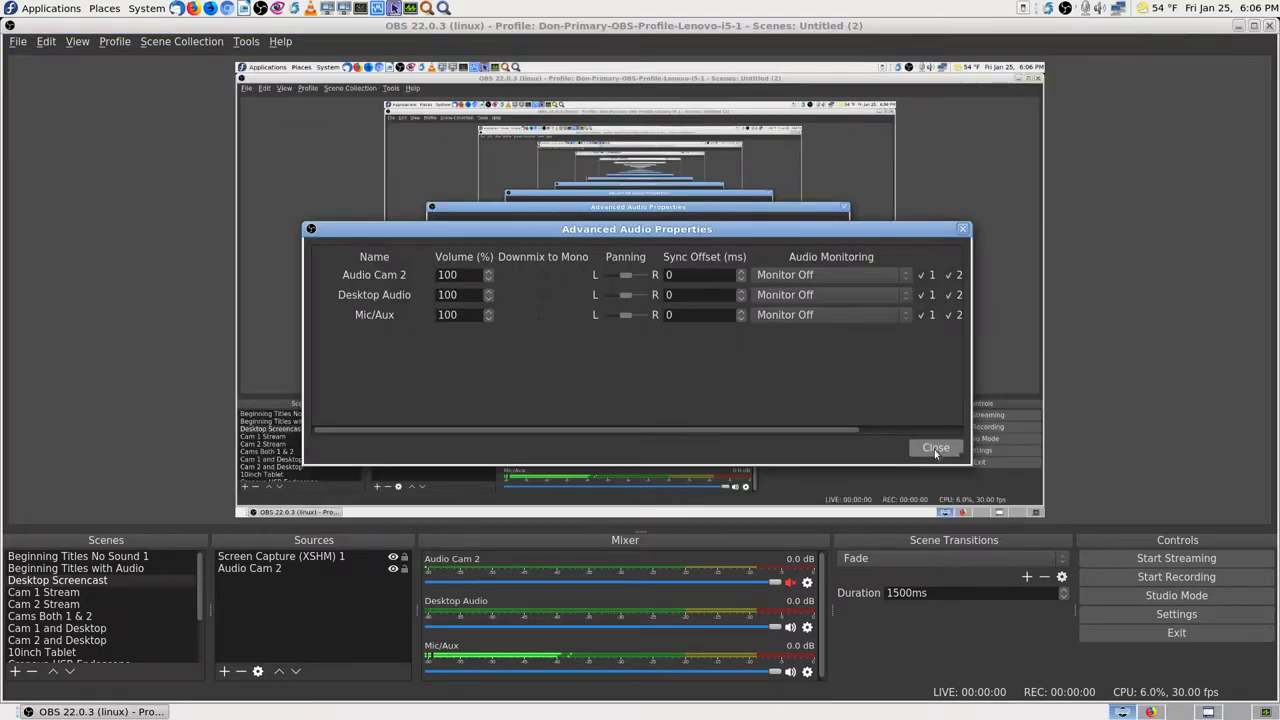
{"action": "scroll", "coordinate": [878, 348], "scroll_direction": "right", "scroll_amount": 2}
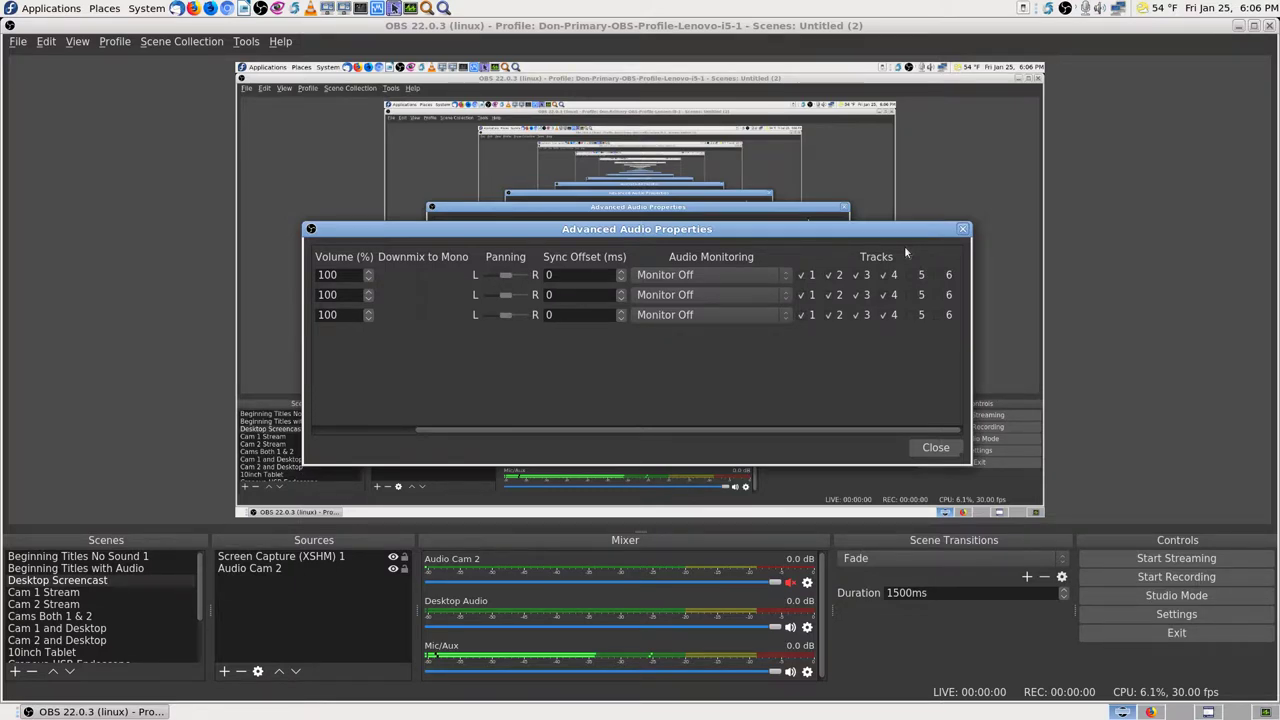
{"action": "scroll", "coordinate": [877, 342], "scroll_direction": "left", "scroll_amount": 2}
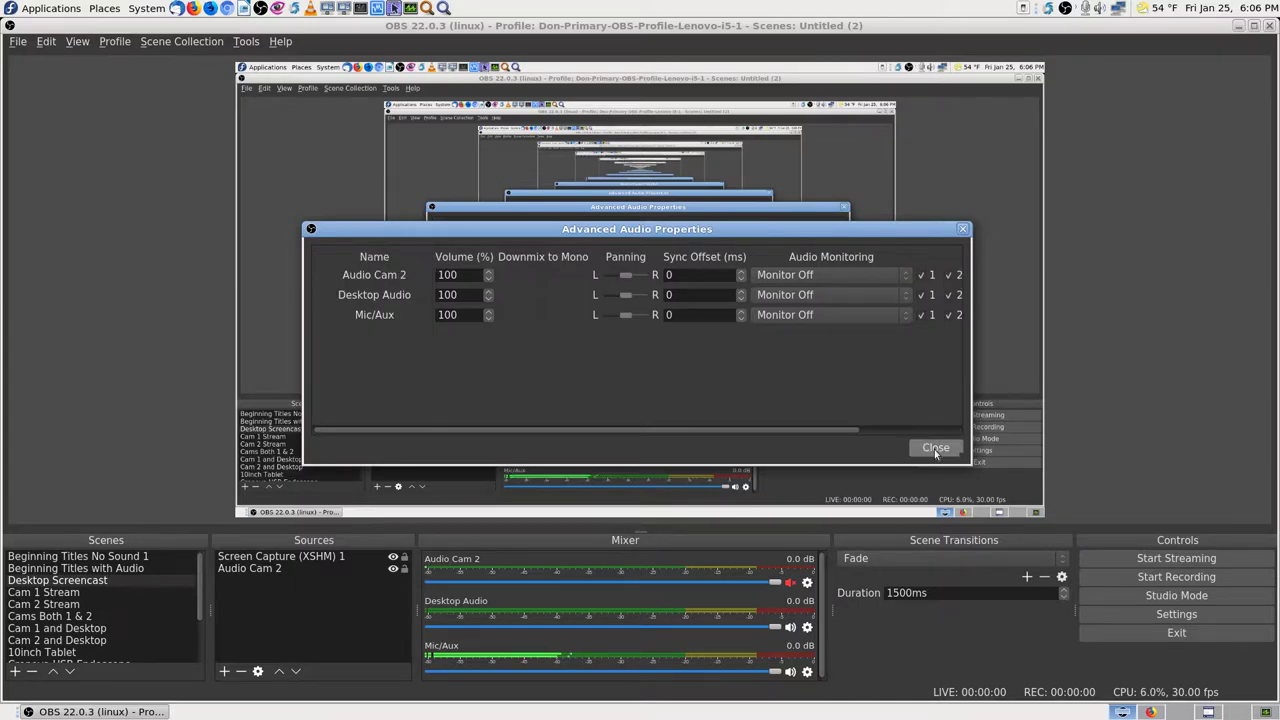
{"action": "scroll", "coordinate": [877, 342], "scroll_direction": "right", "scroll_amount": 2}
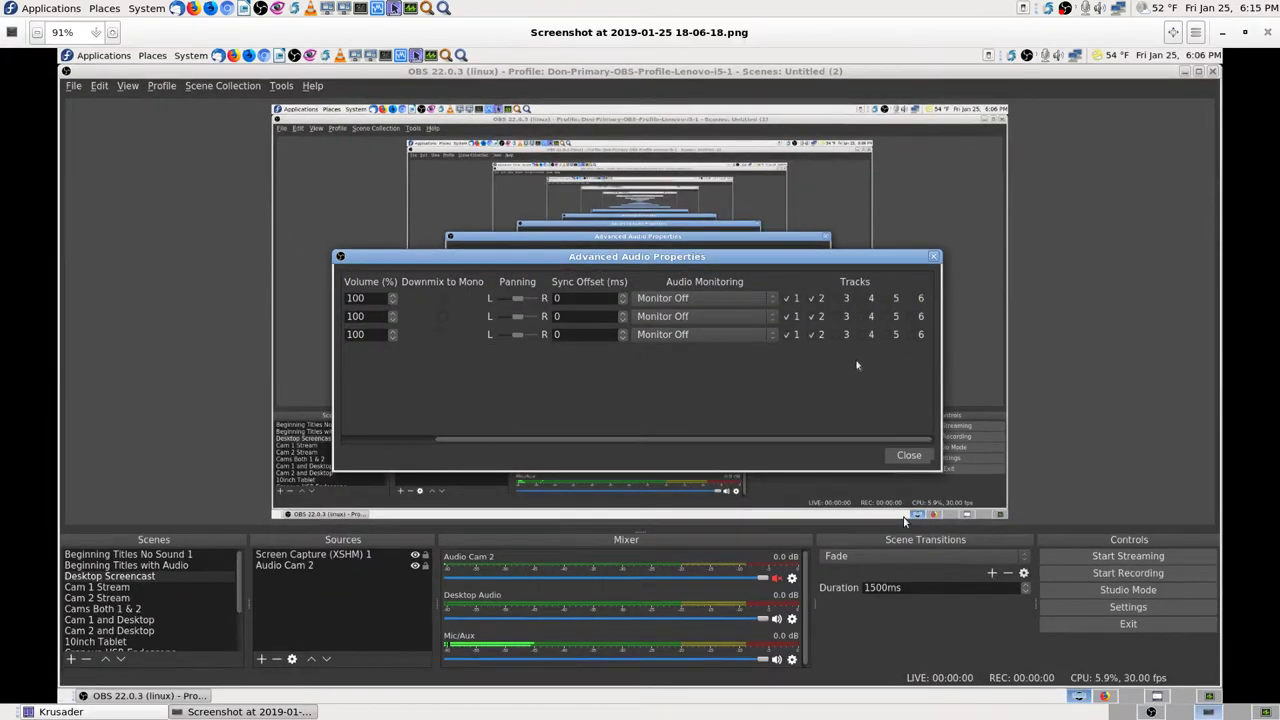
{"action": "left_click", "coordinate": [1150, 712]}
{"action": "left_click", "coordinate": [237, 711]}
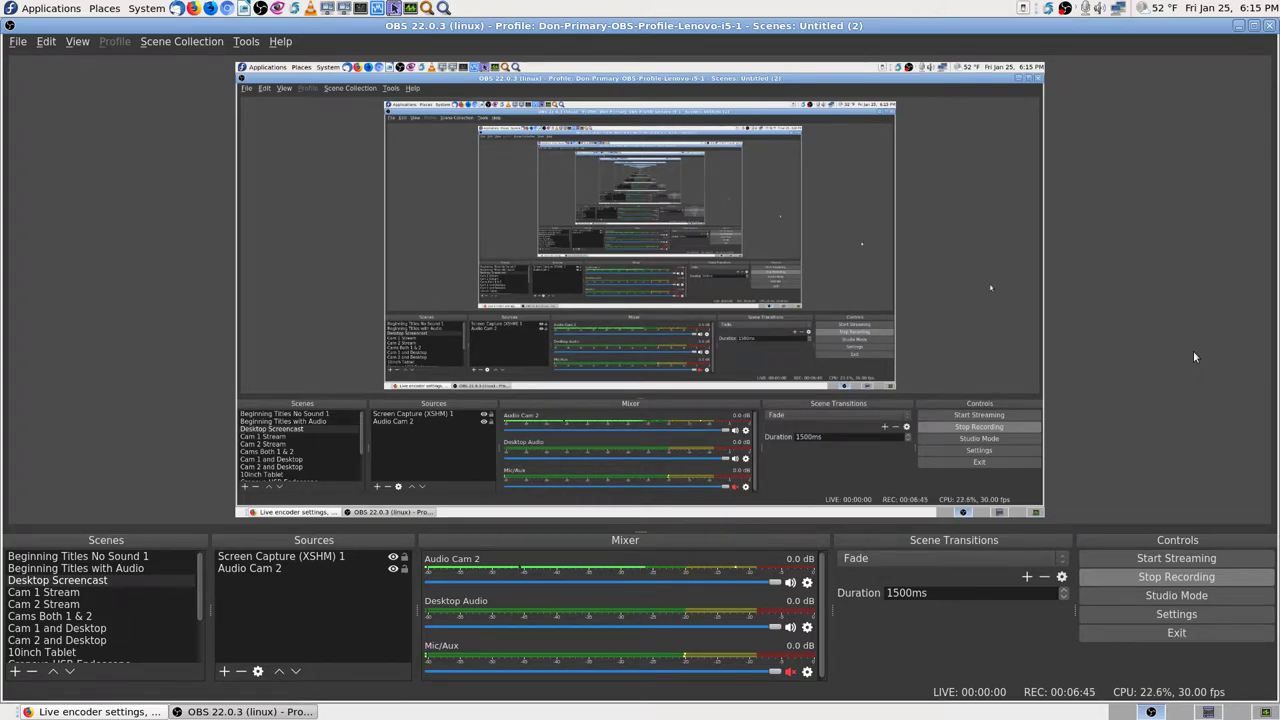
Unmute Mic/Aux, mute Audio Cam 2, and move the OBS window to another workspace
{"action": "key", "text": "space"}
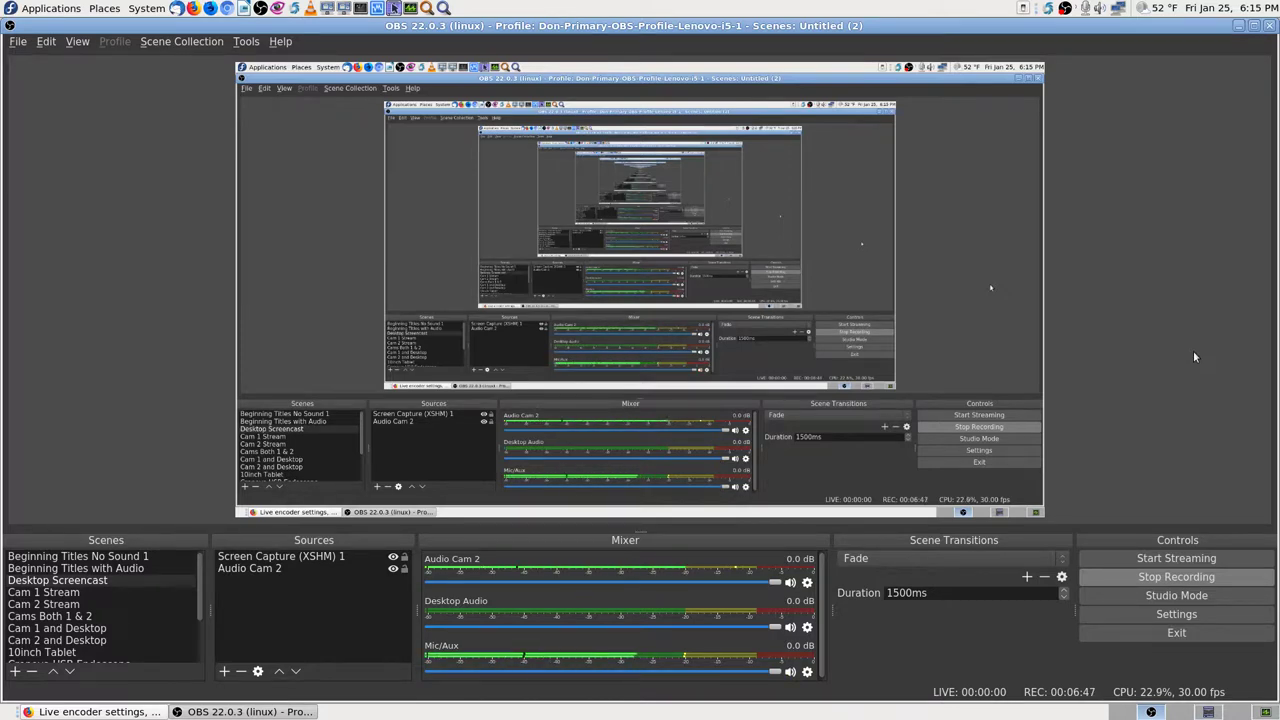
{"action": "key", "text": "m"}
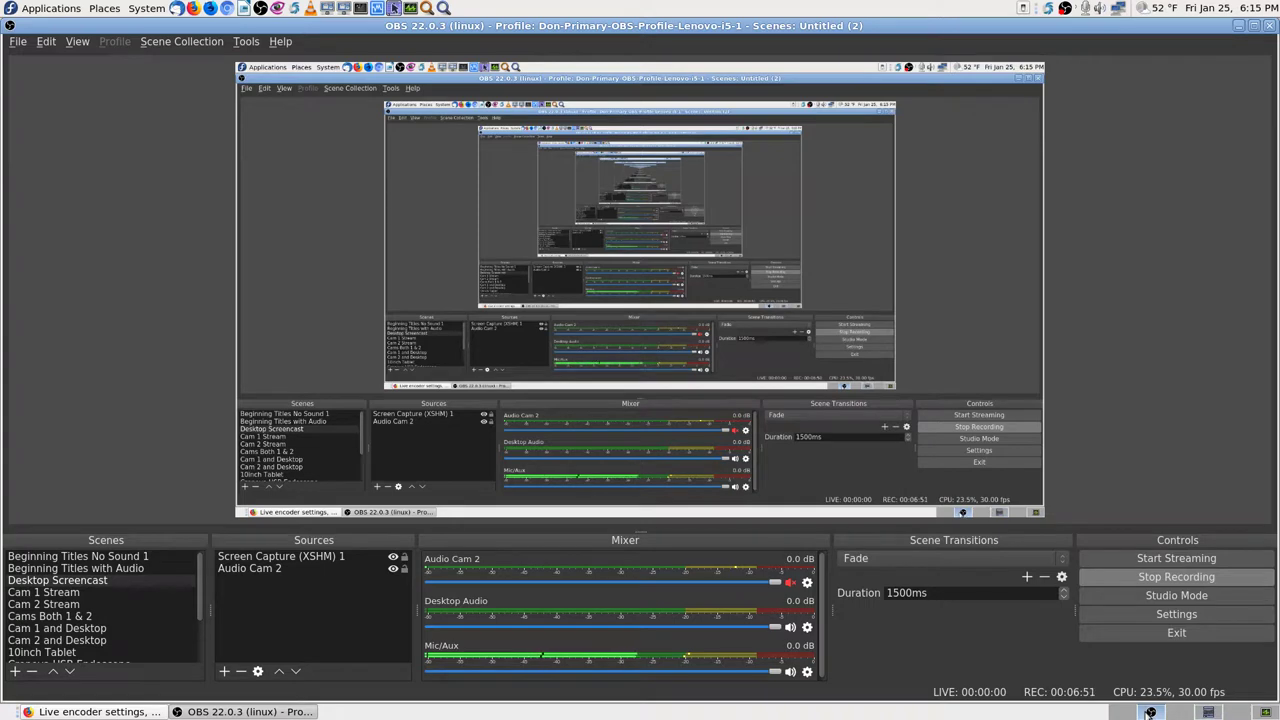
{"action": "left_click", "coordinate": [9, 25]}
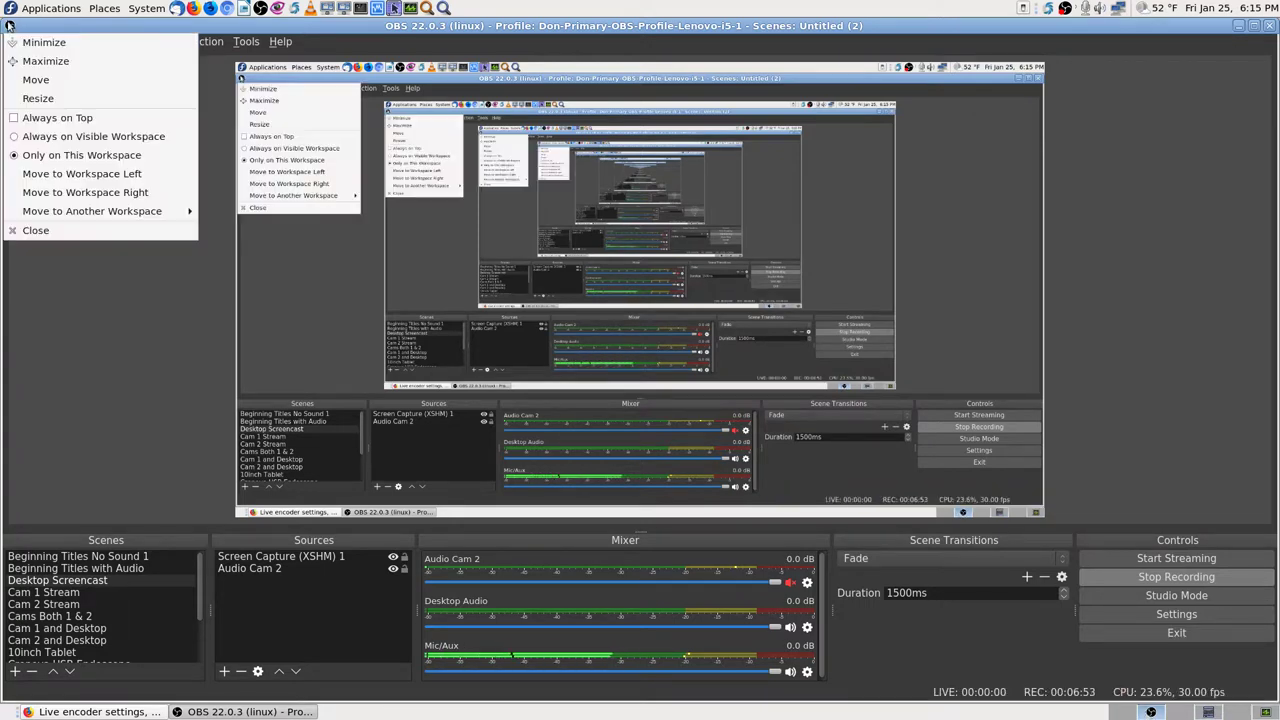
{"action": "left_click", "coordinate": [120, 174]}
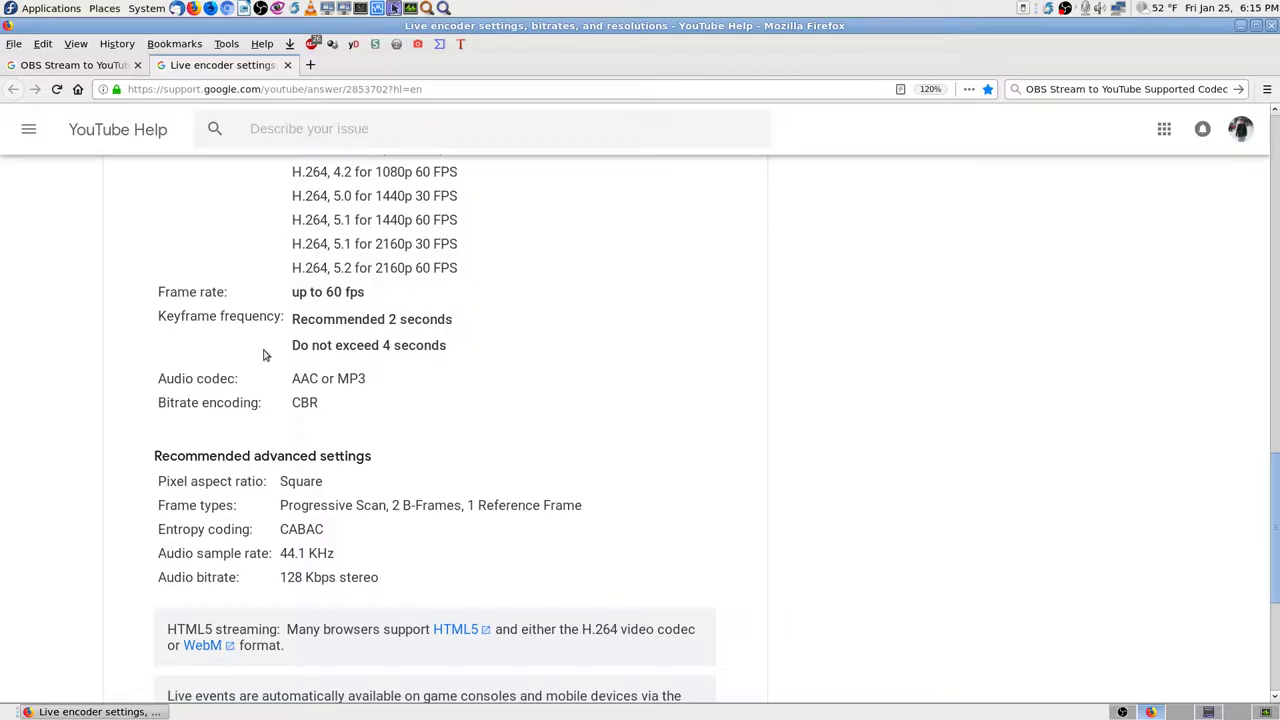
Switch between the OBS and YouTube help workspaces, ending on the screenshot viewer workspace
{"action": "left_click", "coordinate": [1128, 711]}
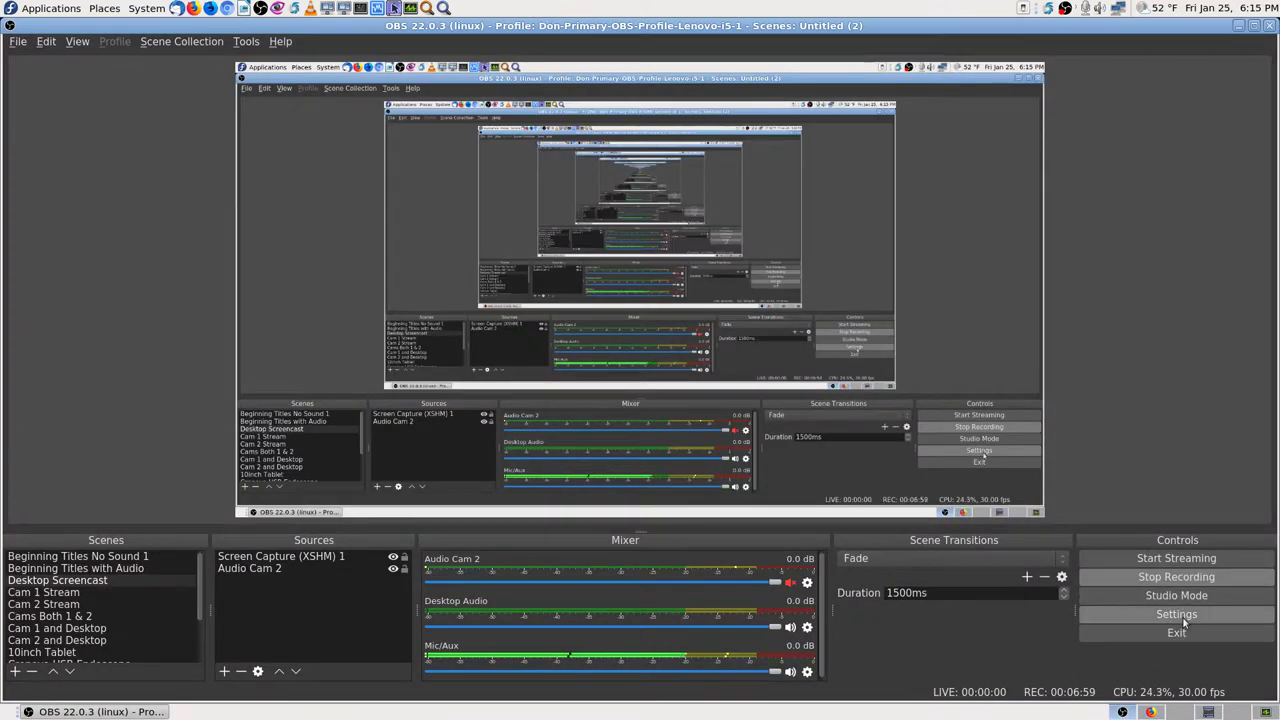
{"action": "left_click", "coordinate": [1157, 712]}
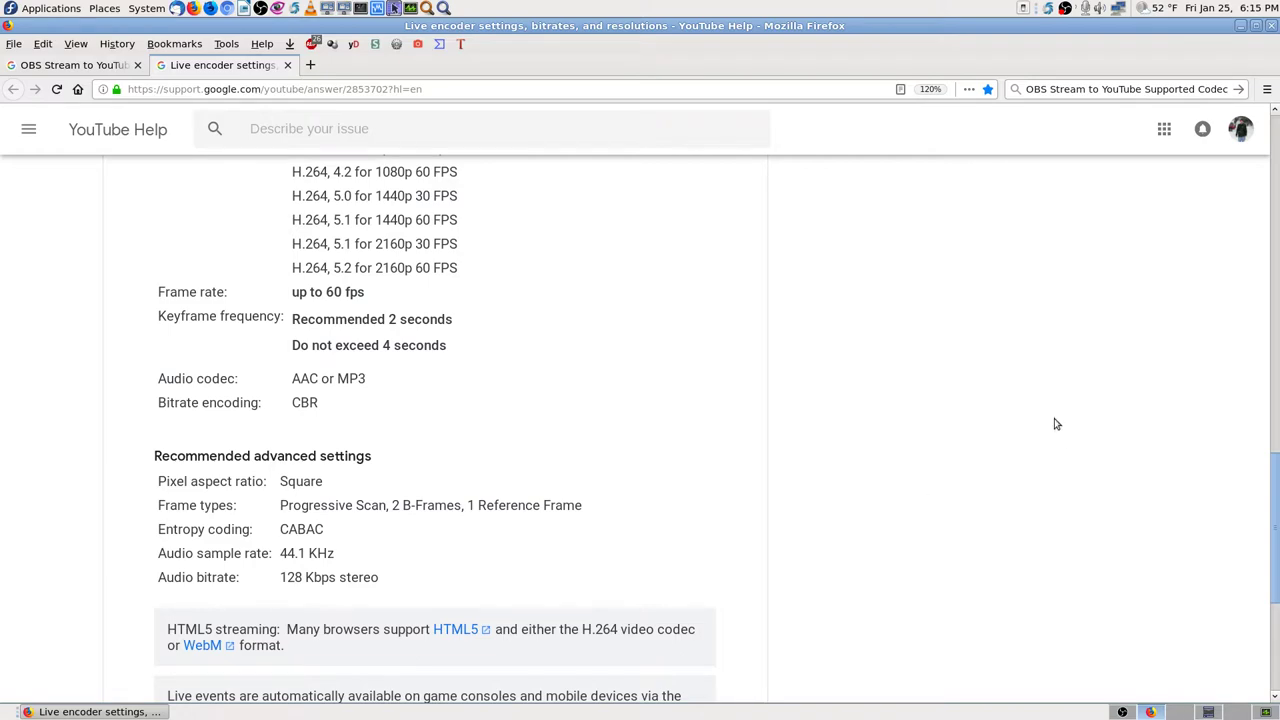
{"action": "left_click", "coordinate": [1128, 711]}
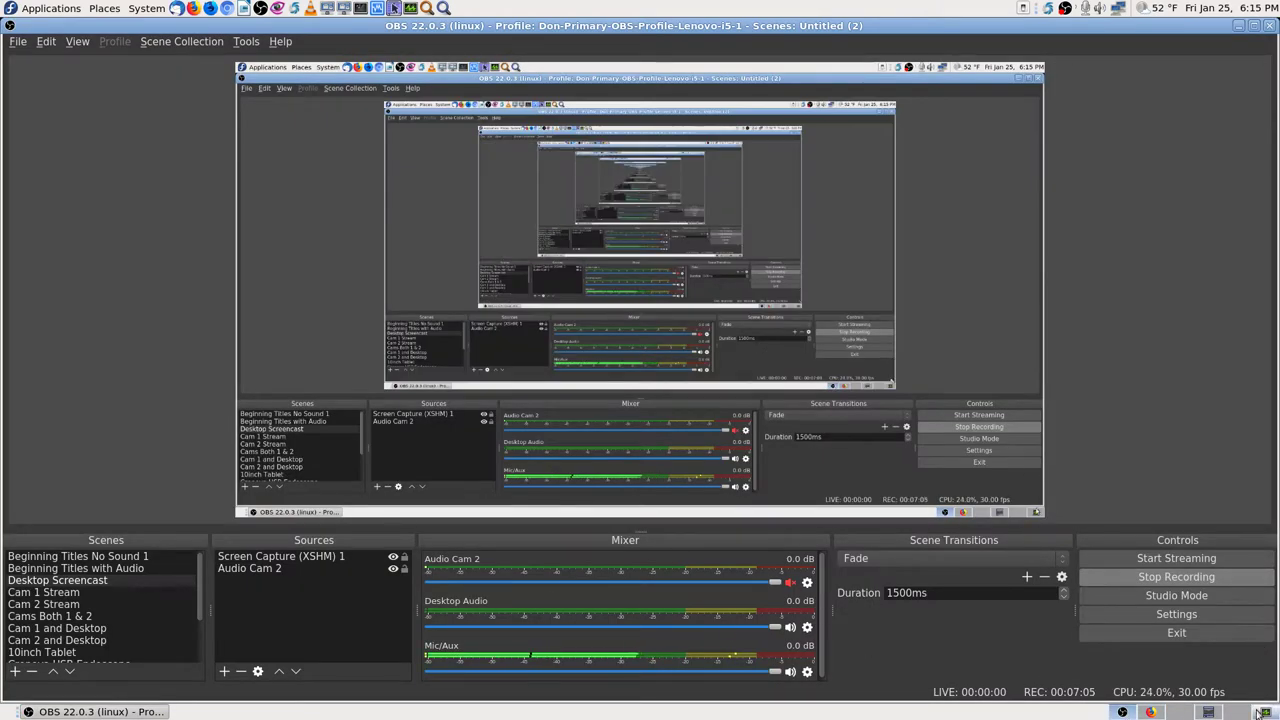
{"action": "left_click", "coordinate": [1150, 712]}
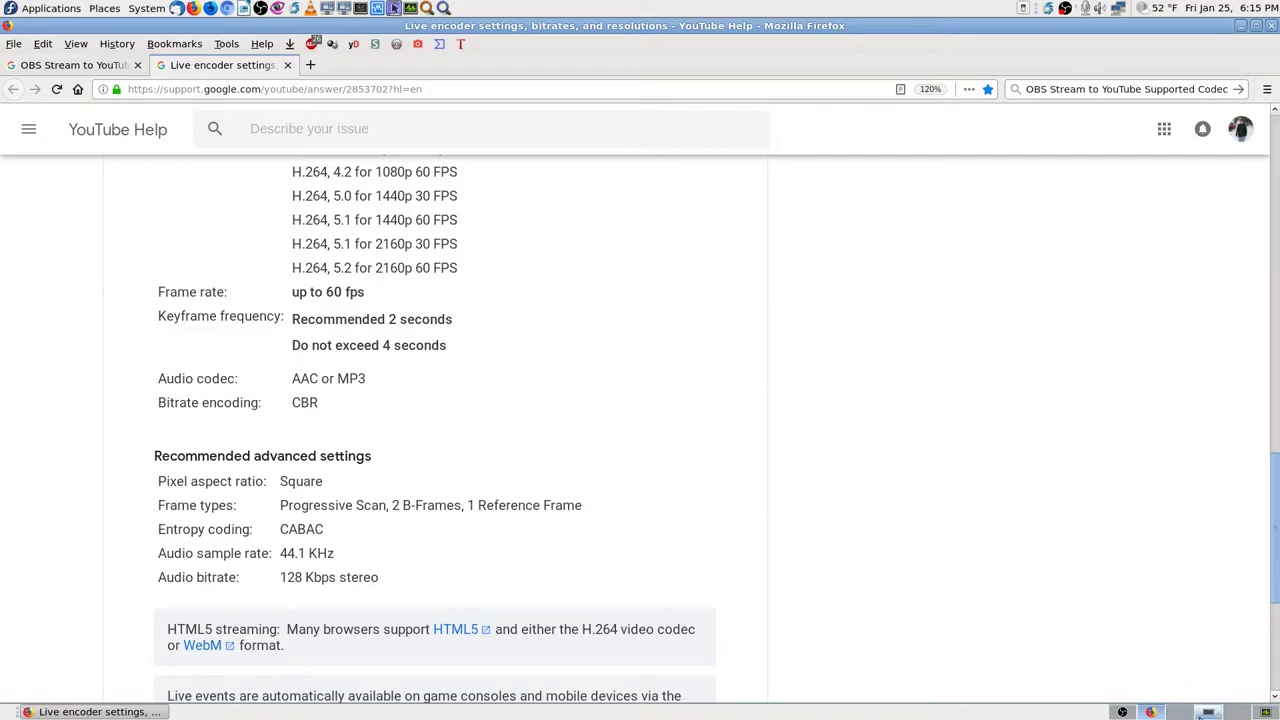
{"action": "left_click", "coordinate": [1205, 712]}
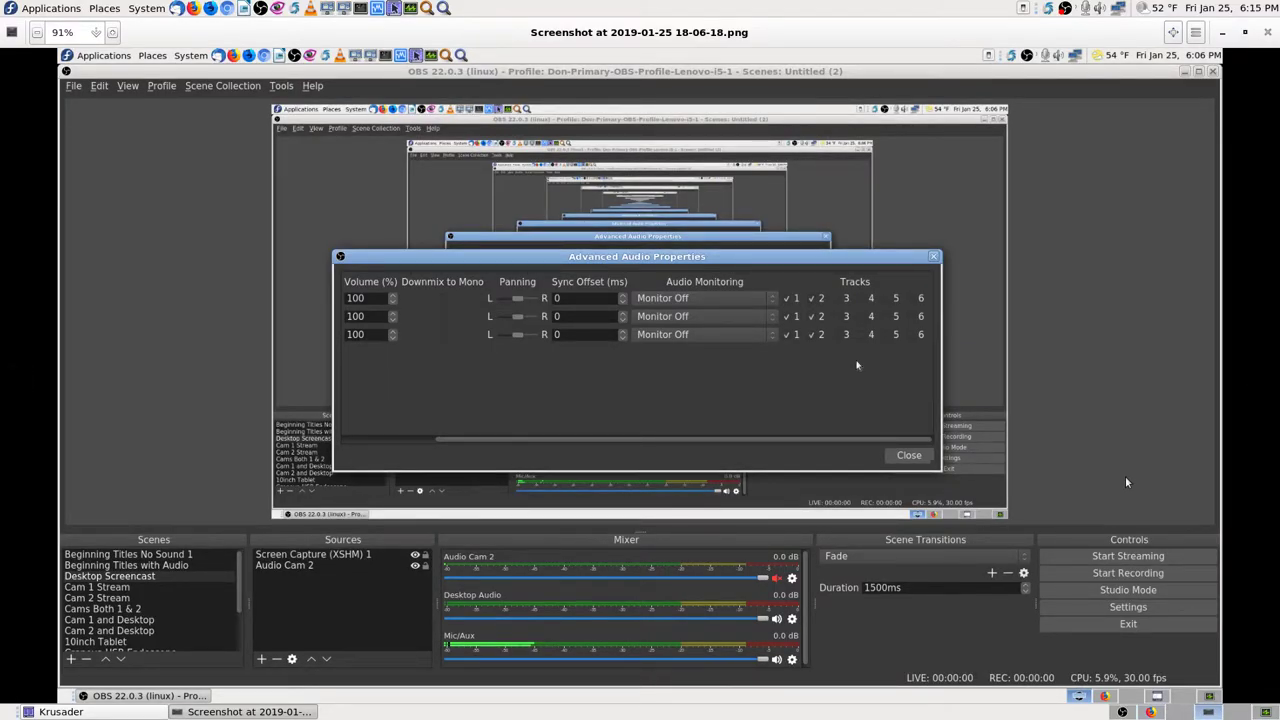
Go full screen and advance past the System Monitor and OBS crash screenshots to the ReactOS hardware wizard
{"action": "key", "text": "F11"}
{"action": "key", "text": "Right"}
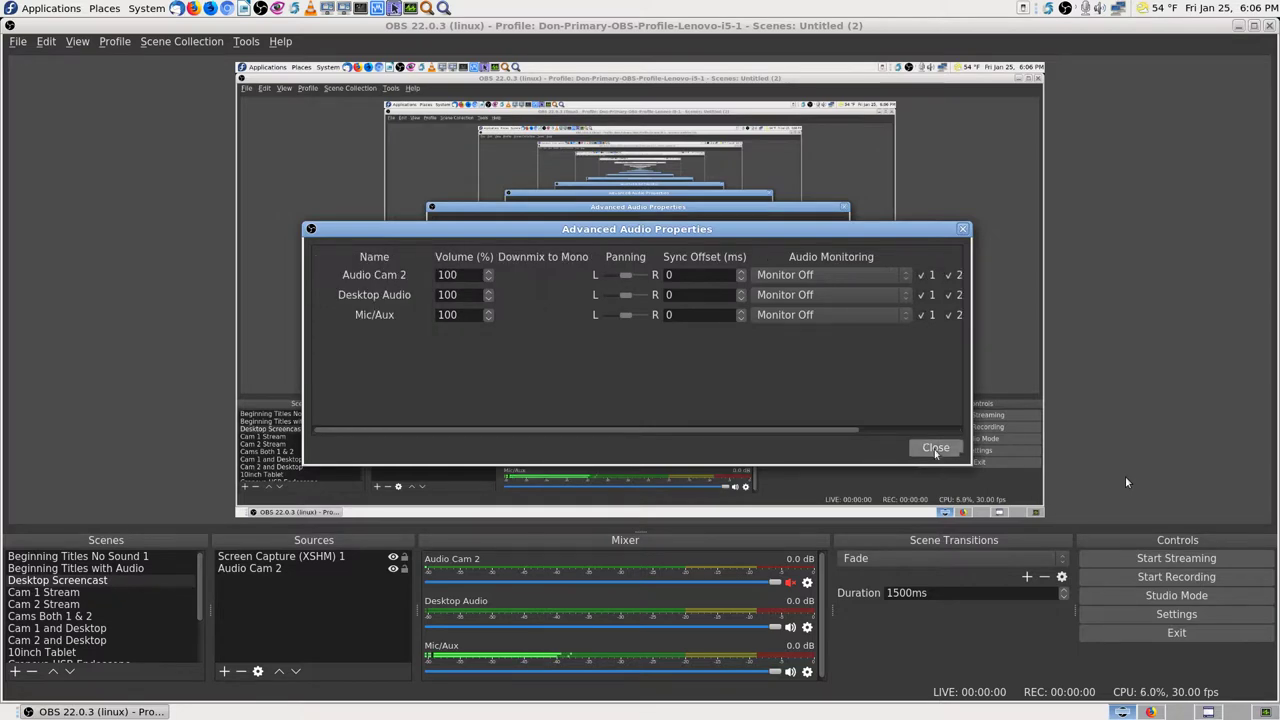
{"action": "key", "text": "Right"}
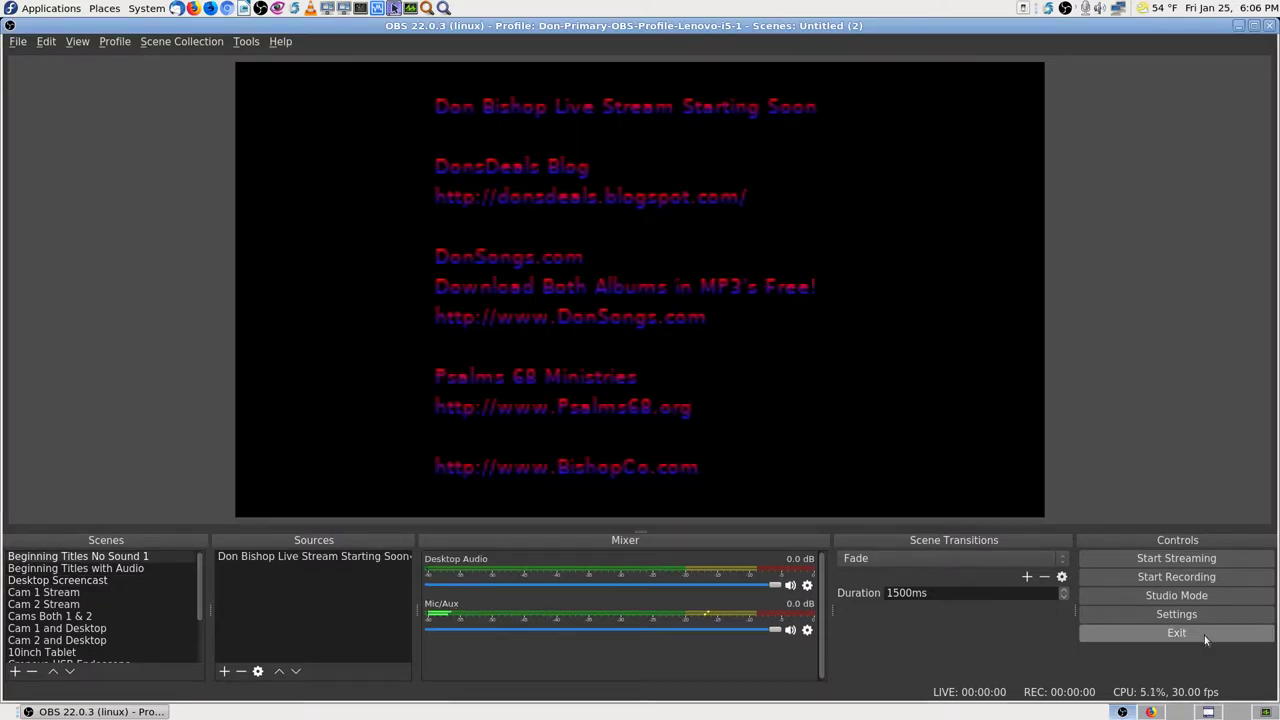
{"action": "key", "text": "Right"}
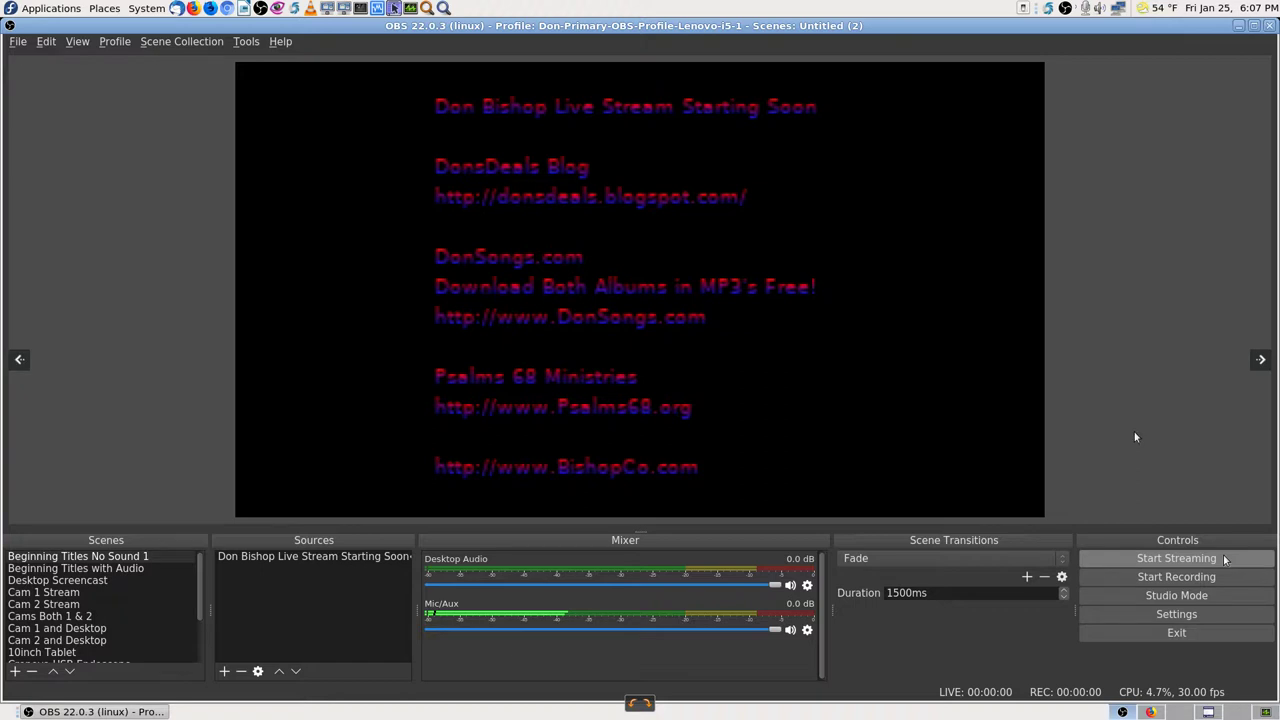
{"action": "key", "text": "Right"}
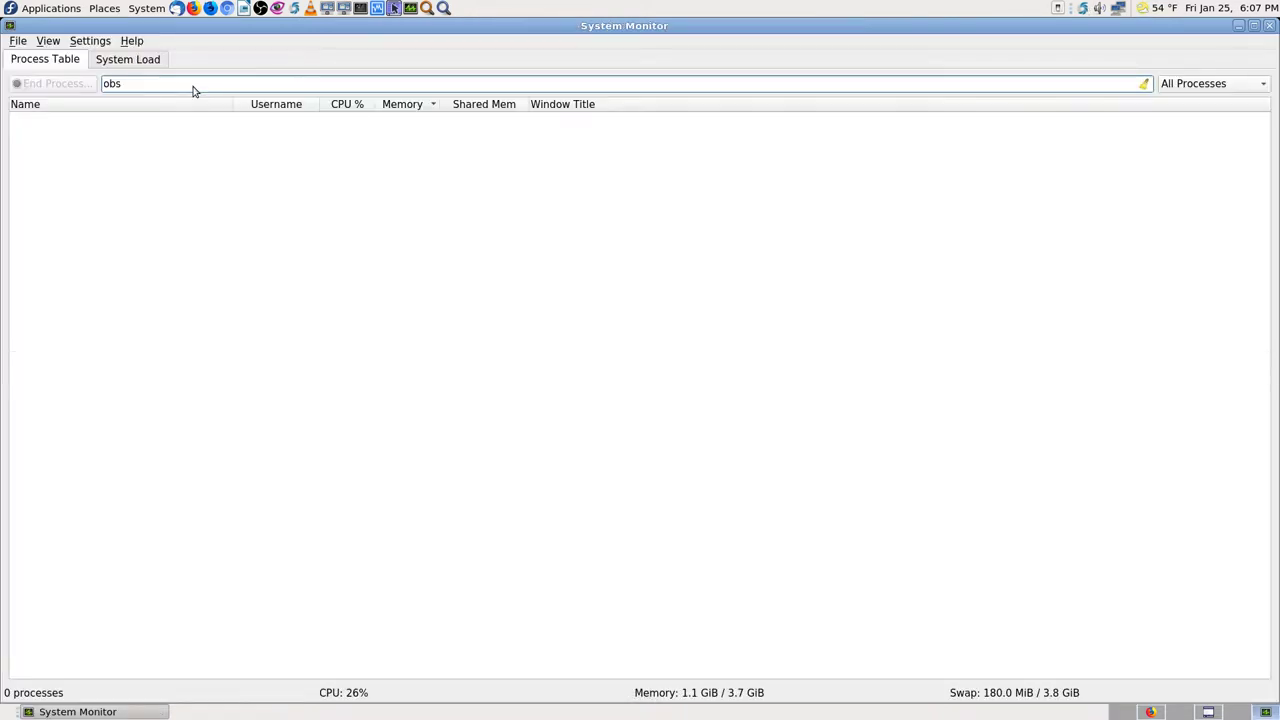
{"action": "key", "text": "Right"}
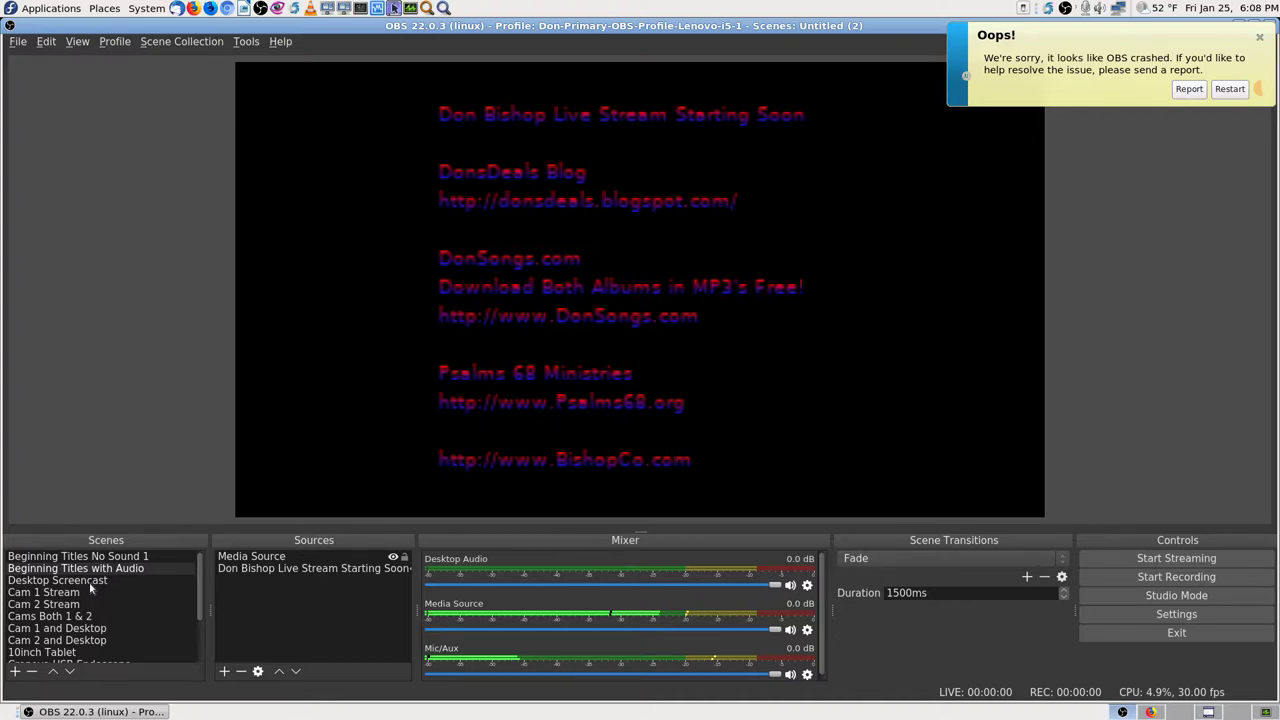
{"action": "key", "text": "Right"}
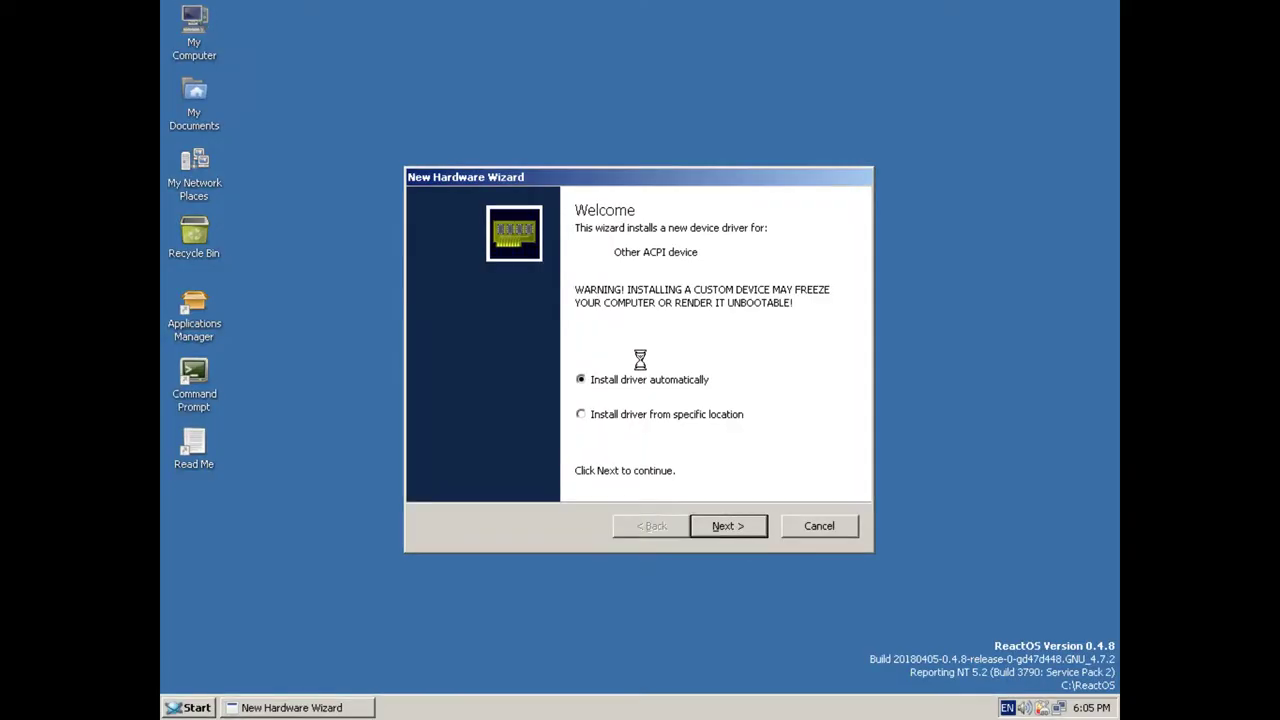
Step back and forth to the screenshot of OBS's 'Oops' crash notice
{"action": "key", "text": "Left"}
{"action": "key", "text": "Right"}
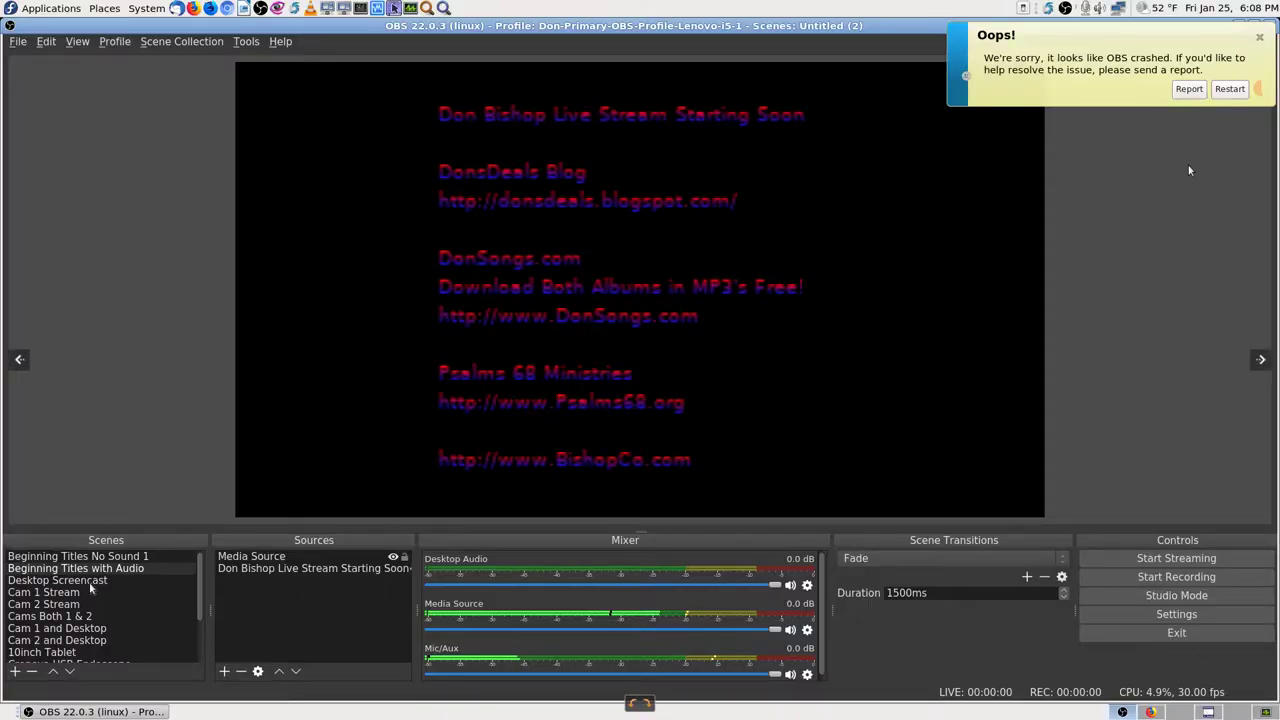
Close the screenshot viewer, review the four streamed flv recordings in Krusader, then bring up YouTube's encoder help page
{"action": "key", "text": "Escape"}
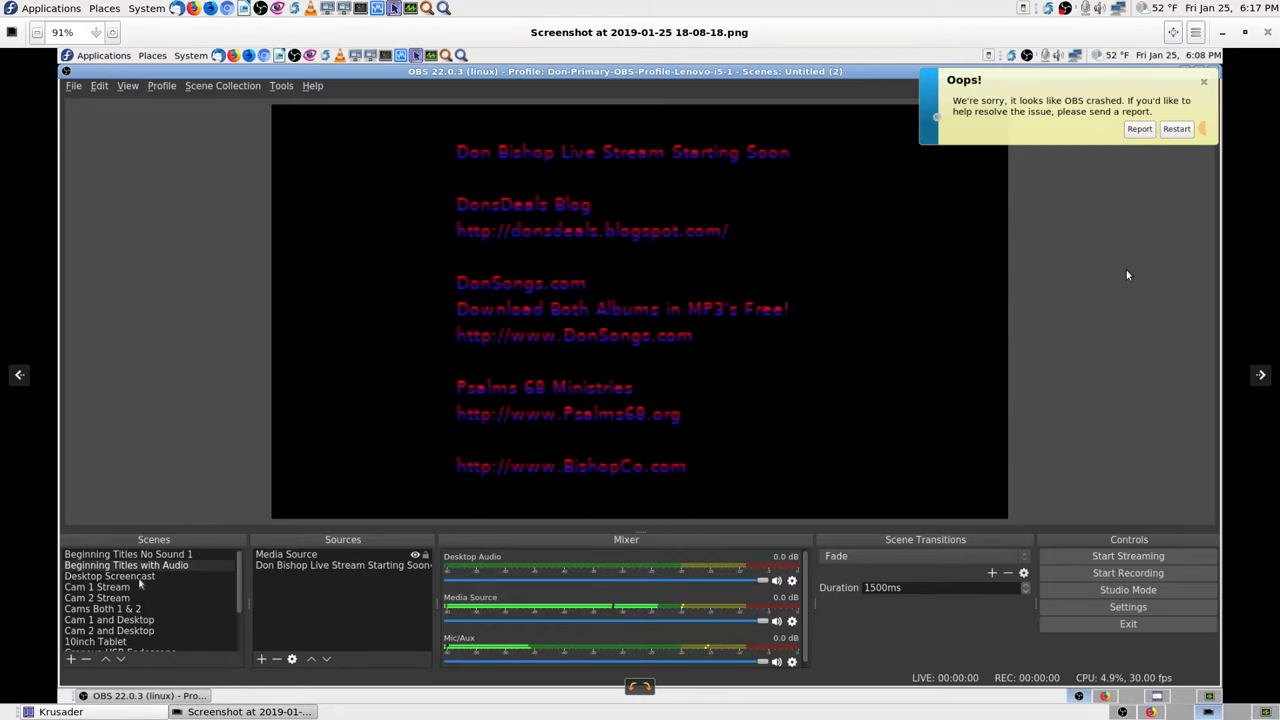
{"action": "left_click", "coordinate": [1267, 32]}
{"action": "left_click", "coordinate": [897, 387]}
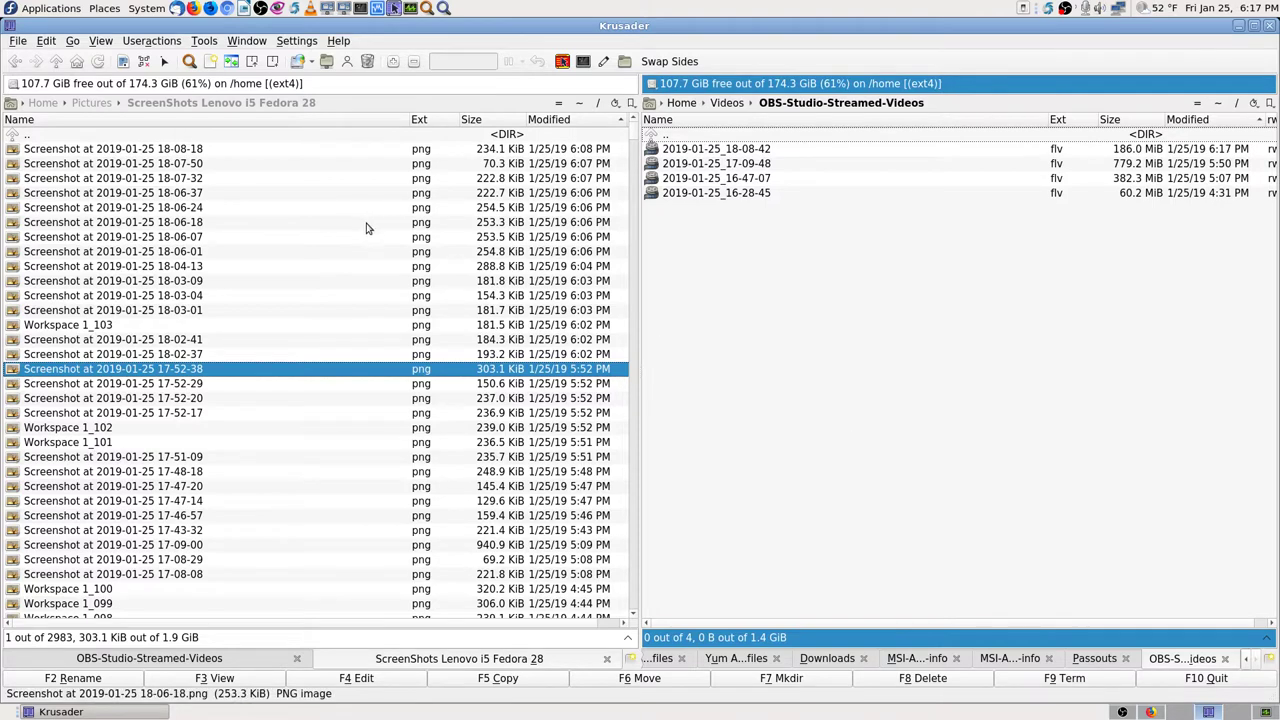
{"action": "key", "text": "Tab"}
{"action": "left_click", "coordinate": [200, 140]}
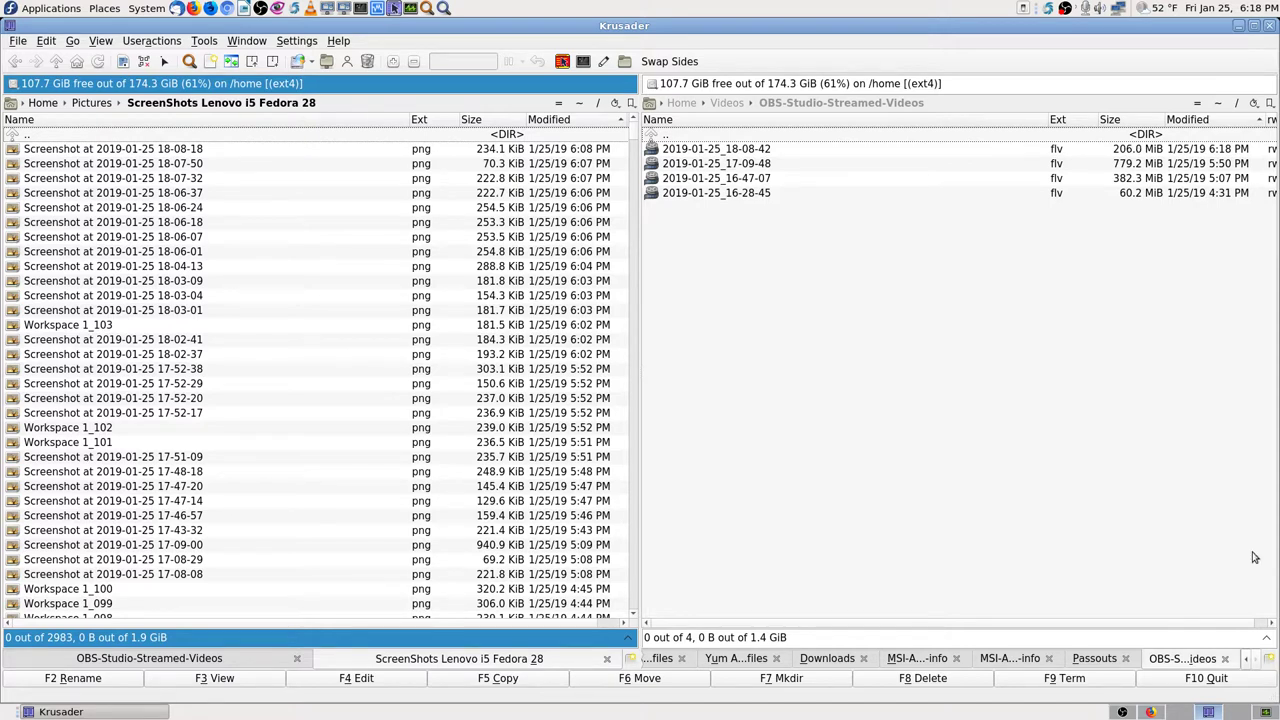
{"action": "left_click", "coordinate": [1153, 712]}
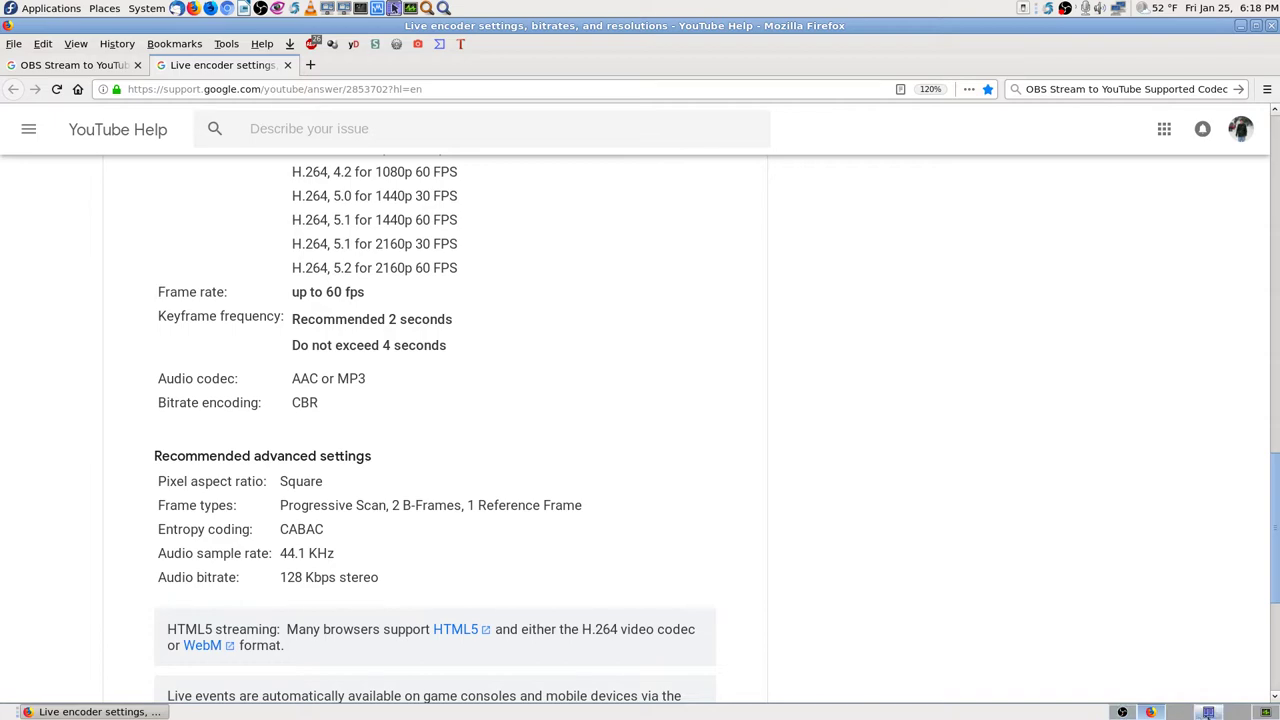
Confirm the obs process in System Monitor's process list, then return to the OBS Studio workspace
{"action": "left_click", "coordinate": [1265, 712]}
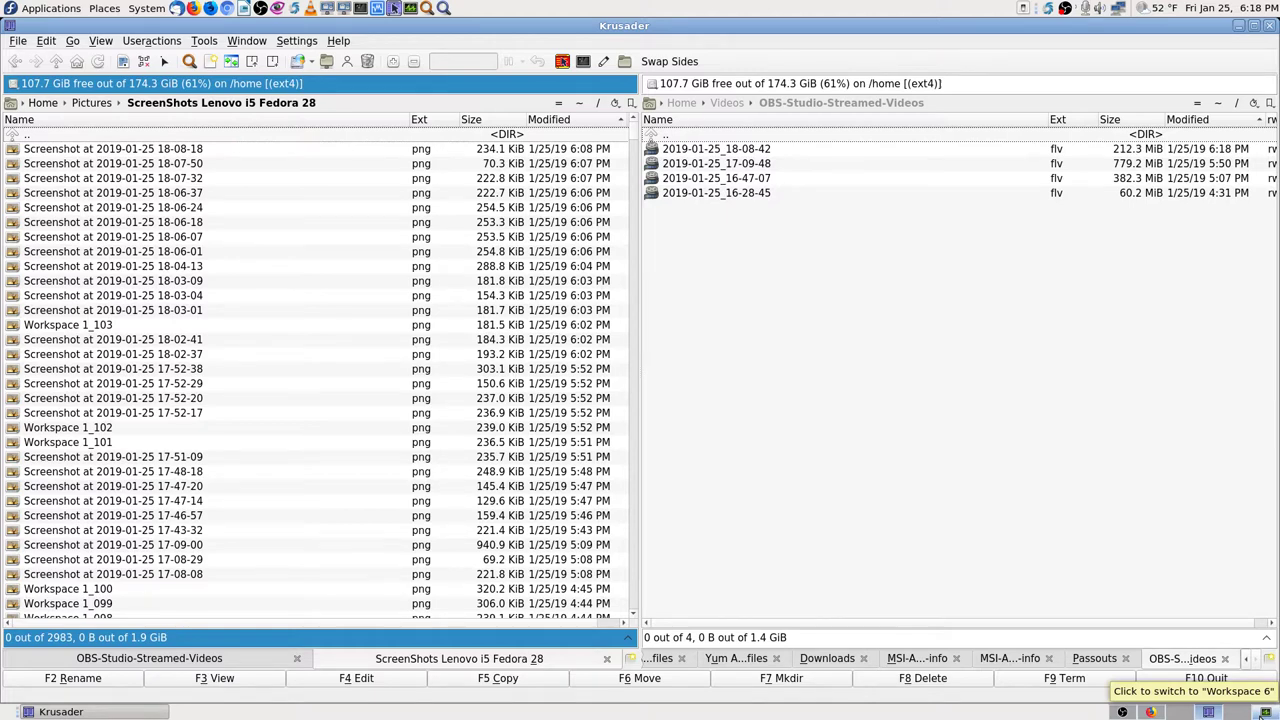
{"action": "left_click", "coordinate": [1265, 712]}
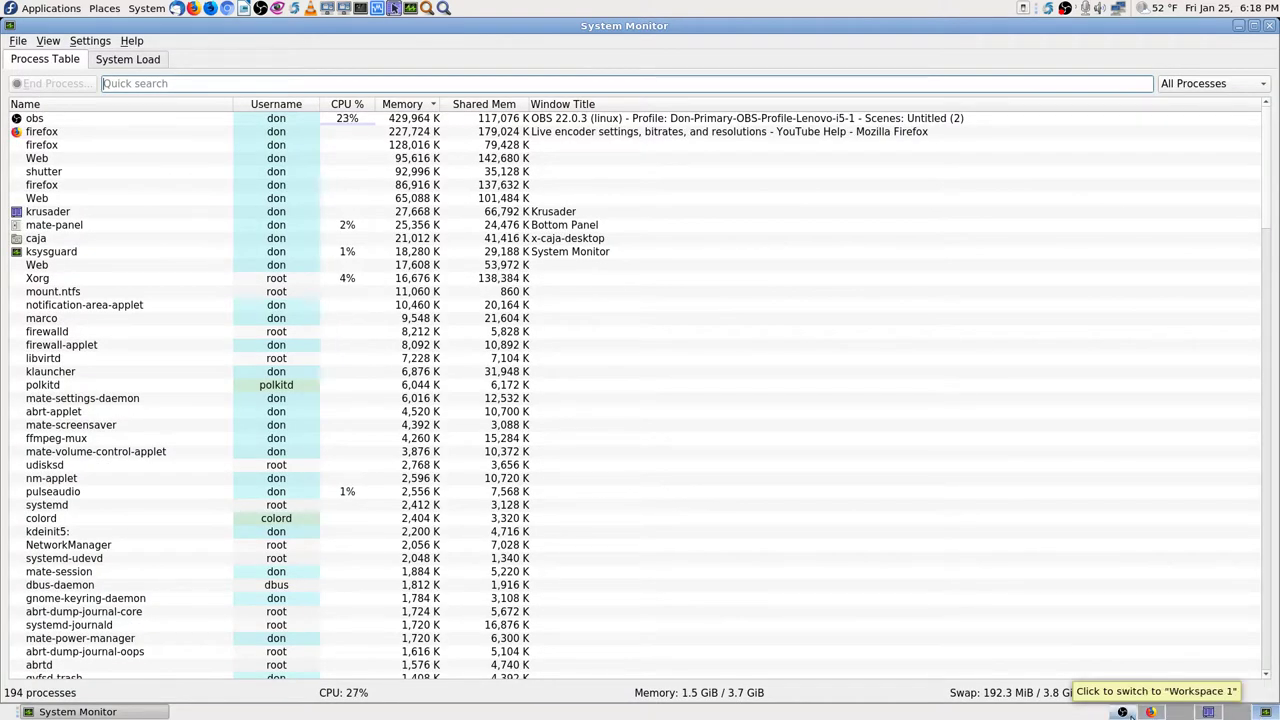
{"action": "left_click", "coordinate": [1208, 712]}
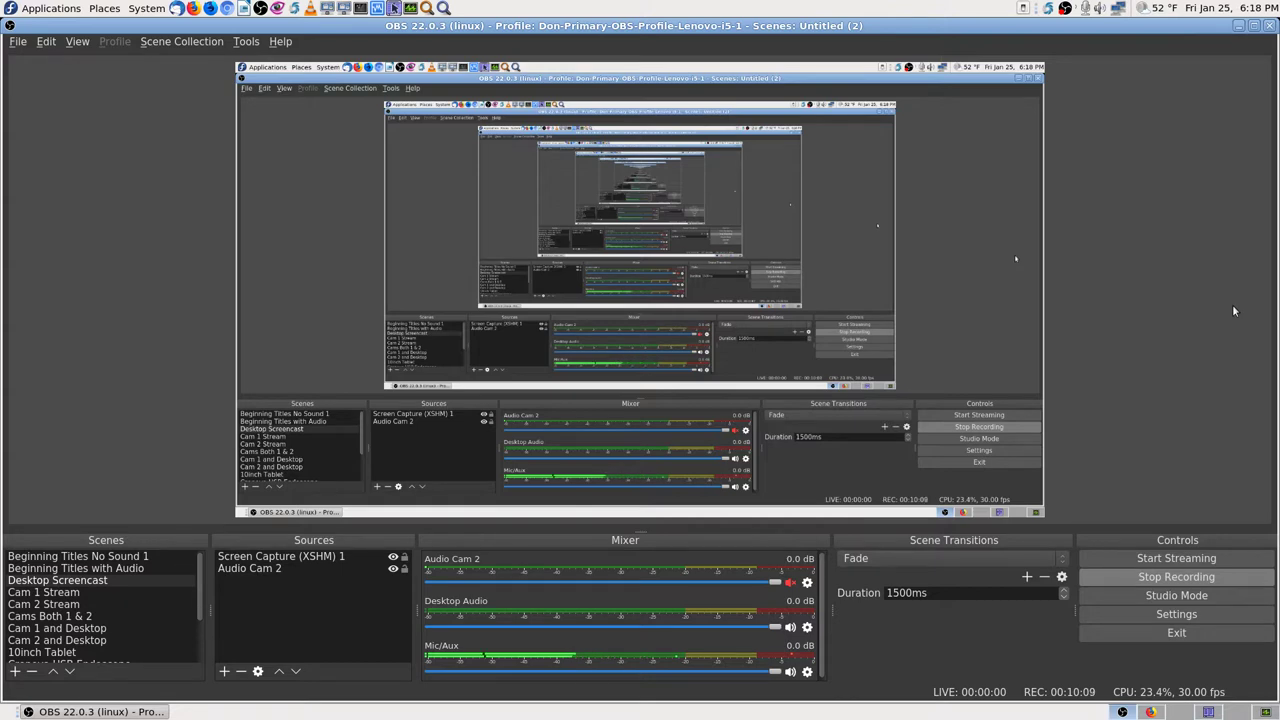
Find YouTube's recommended 1080p bitrate of 3,000–6,000 Kbps on the help page, then return to OBS Studio
{"action": "key", "text": "ctrl+alt+Right"}
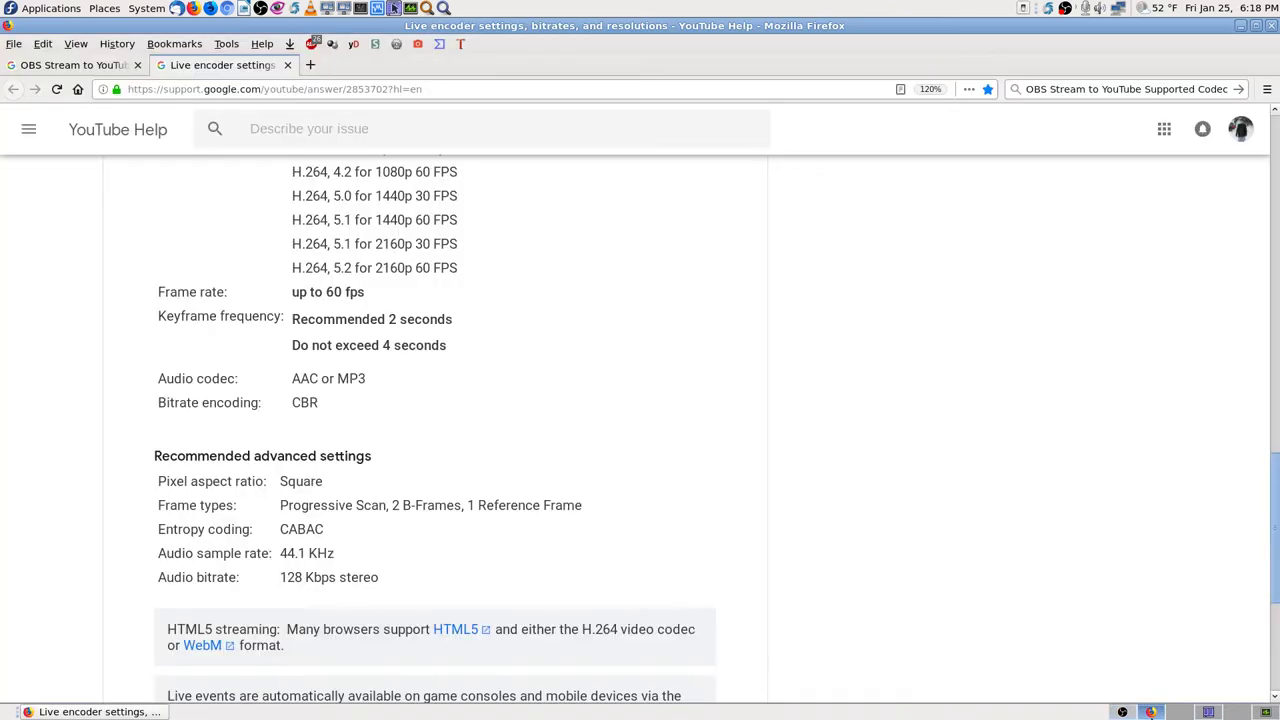
{"action": "scroll", "coordinate": [985, 570], "scroll_direction": "down", "scroll_amount": 1}
{"action": "scroll", "coordinate": [894, 560], "scroll_direction": "up", "scroll_amount": 3}
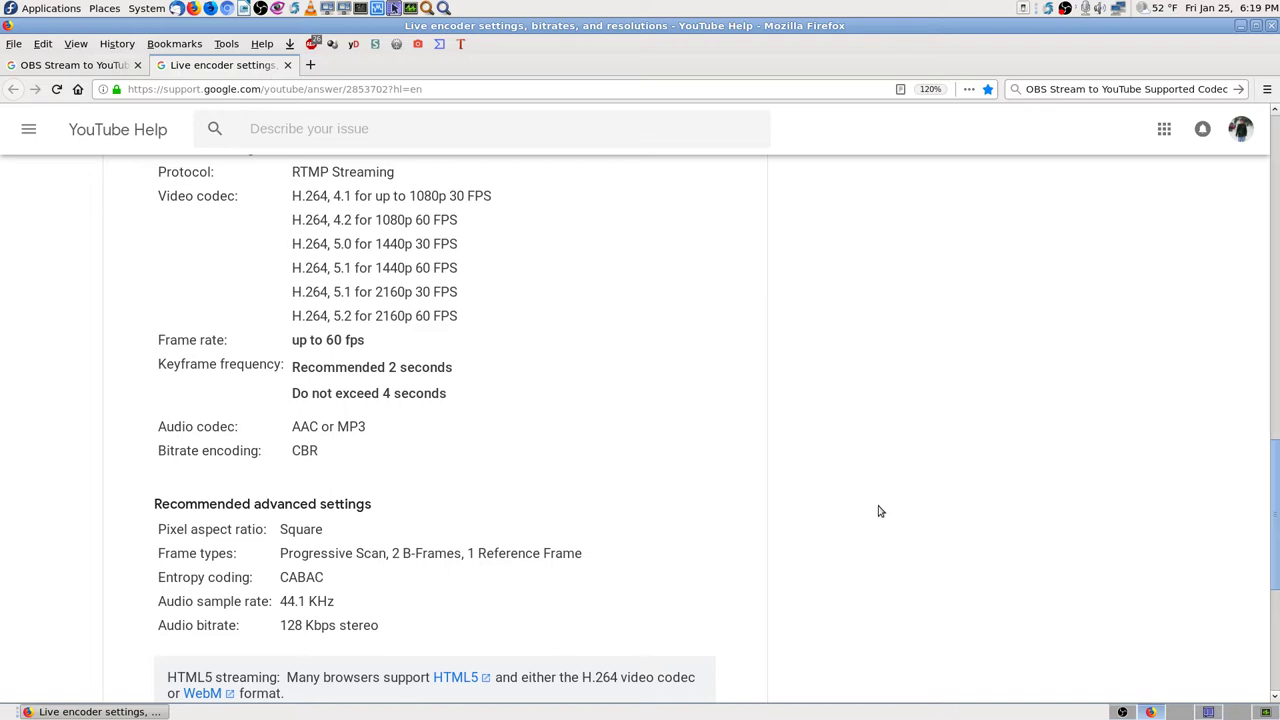
{"action": "scroll", "coordinate": [736, 450], "scroll_direction": "up", "scroll_amount": 5}
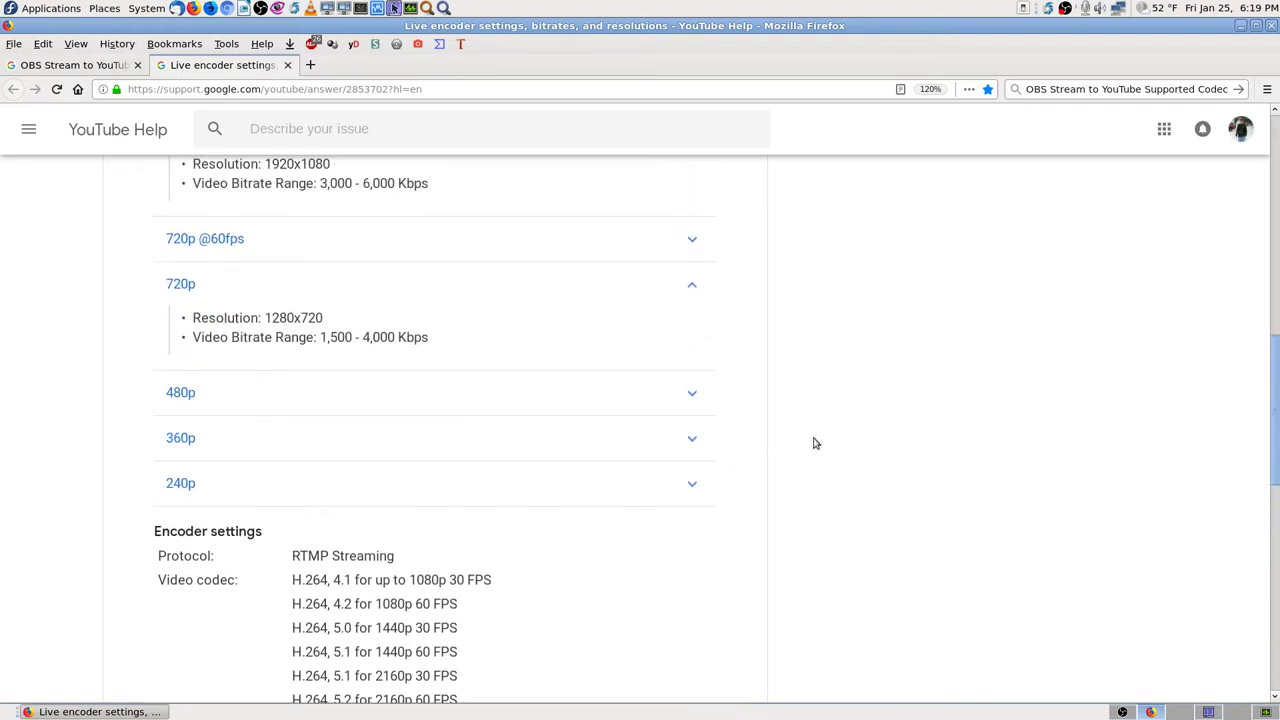
{"action": "scroll", "coordinate": [536, 456], "scroll_direction": "up", "scroll_amount": 1}
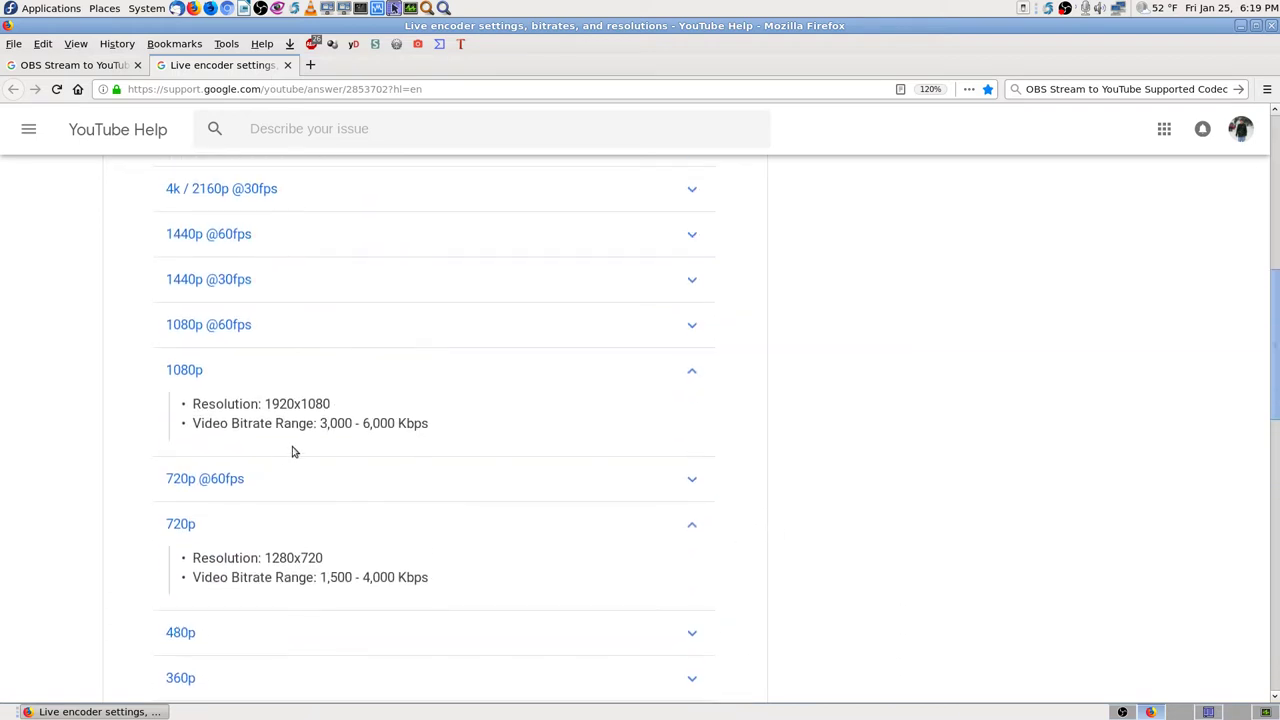
{"action": "scroll", "coordinate": [679, 492], "scroll_direction": "down", "scroll_amount": 1}
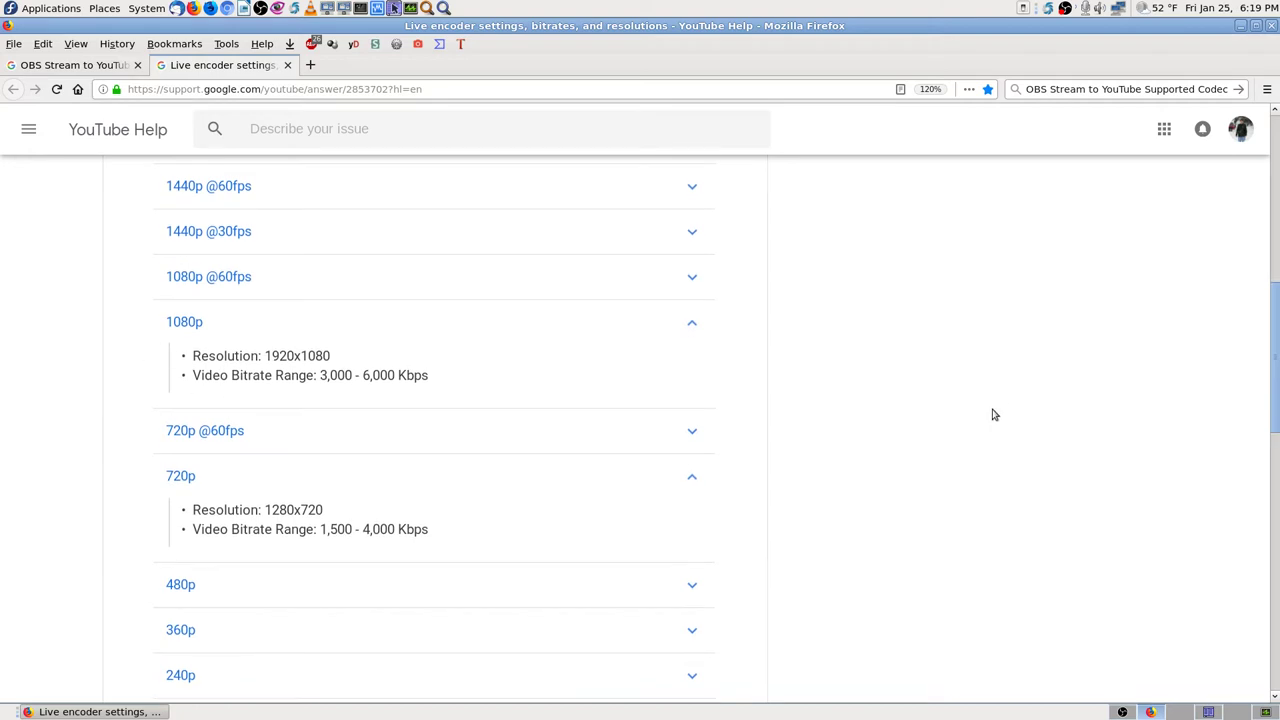
{"action": "left_click", "coordinate": [1122, 712]}
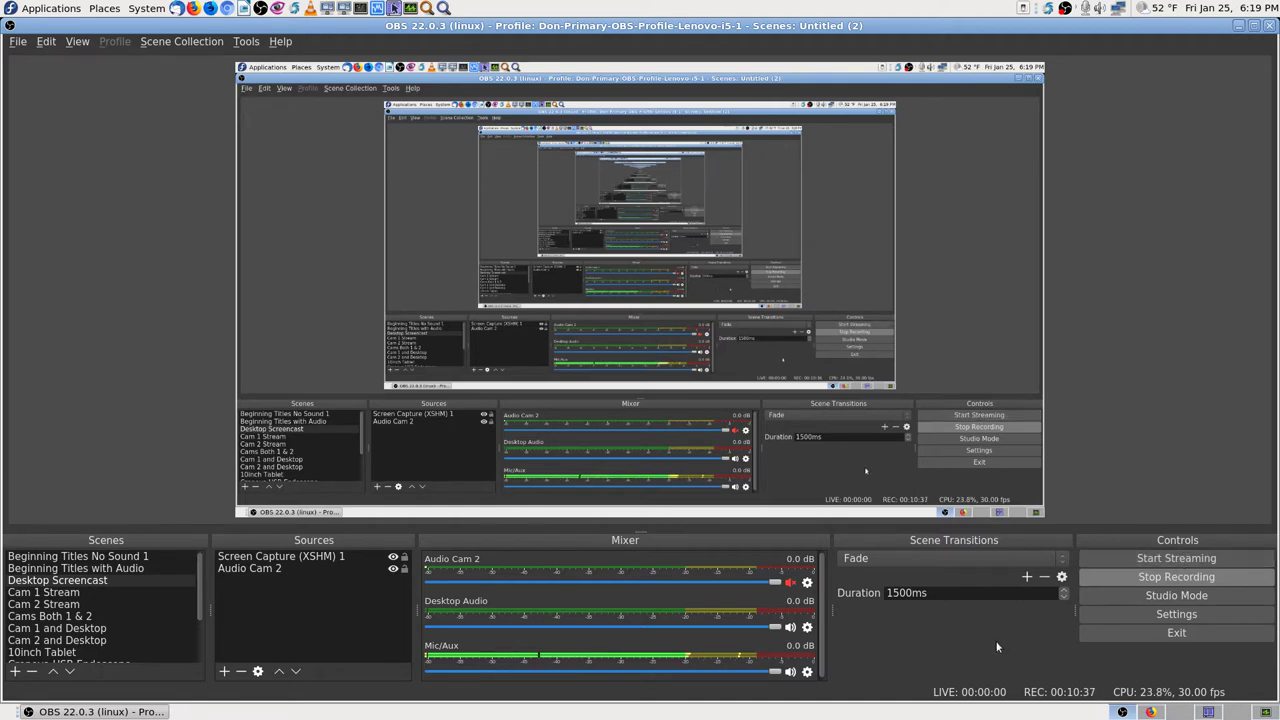
{"action": "left_click", "coordinate": [16, 43]}
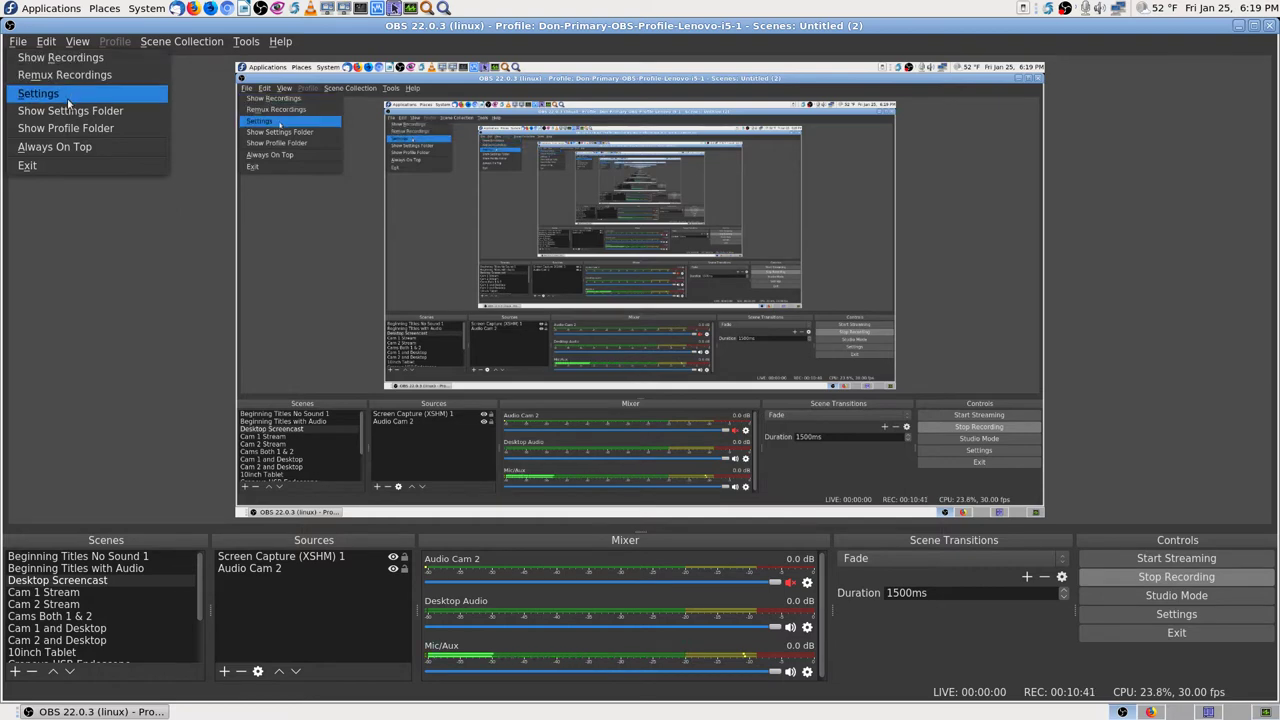
{"action": "left_click", "coordinate": [70, 214]}
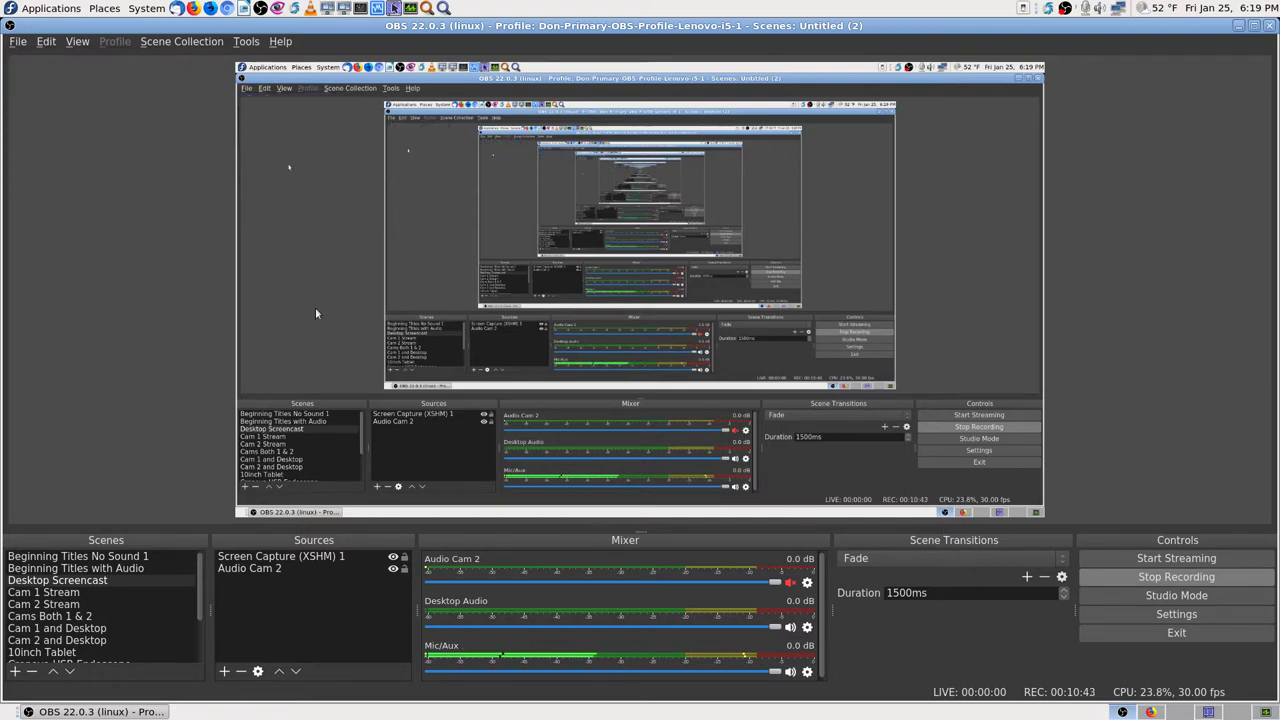